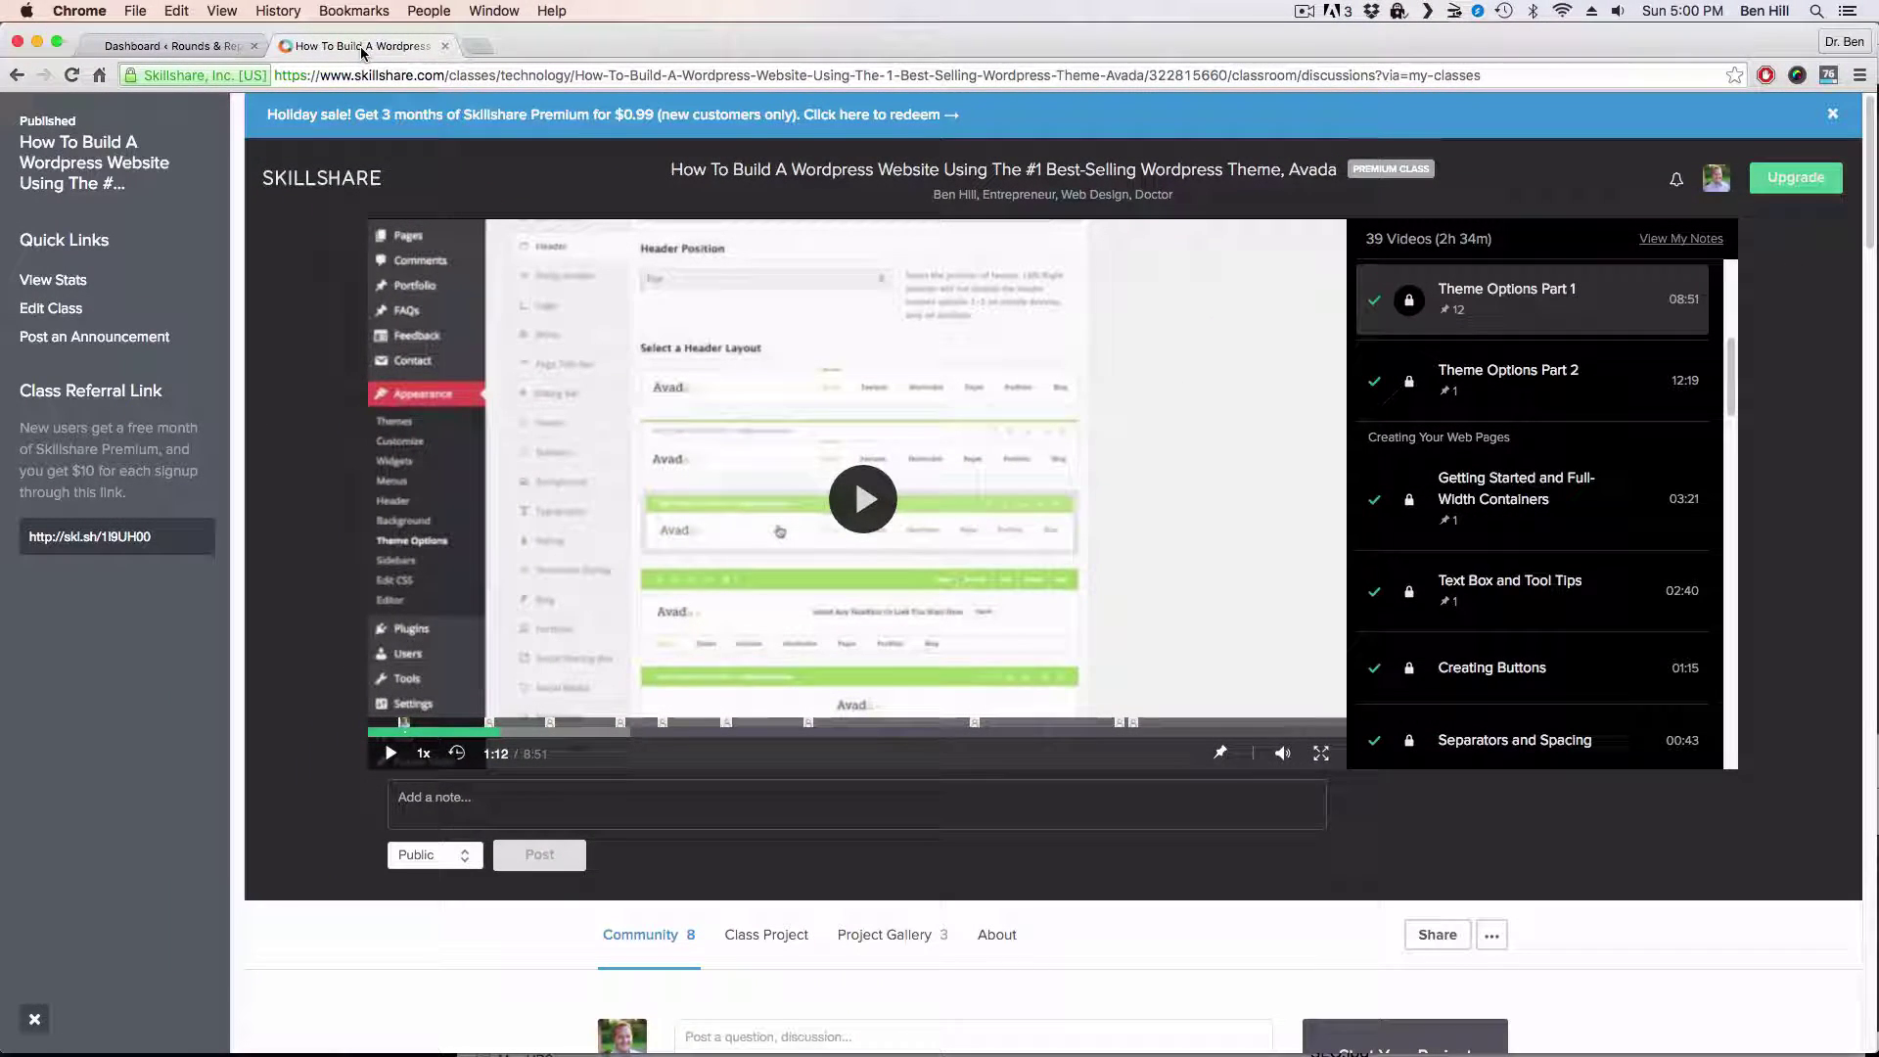
Step: Switch from the Skillshare class page to the Rounds & Reps WordPress dashboard tab
click(190, 48)
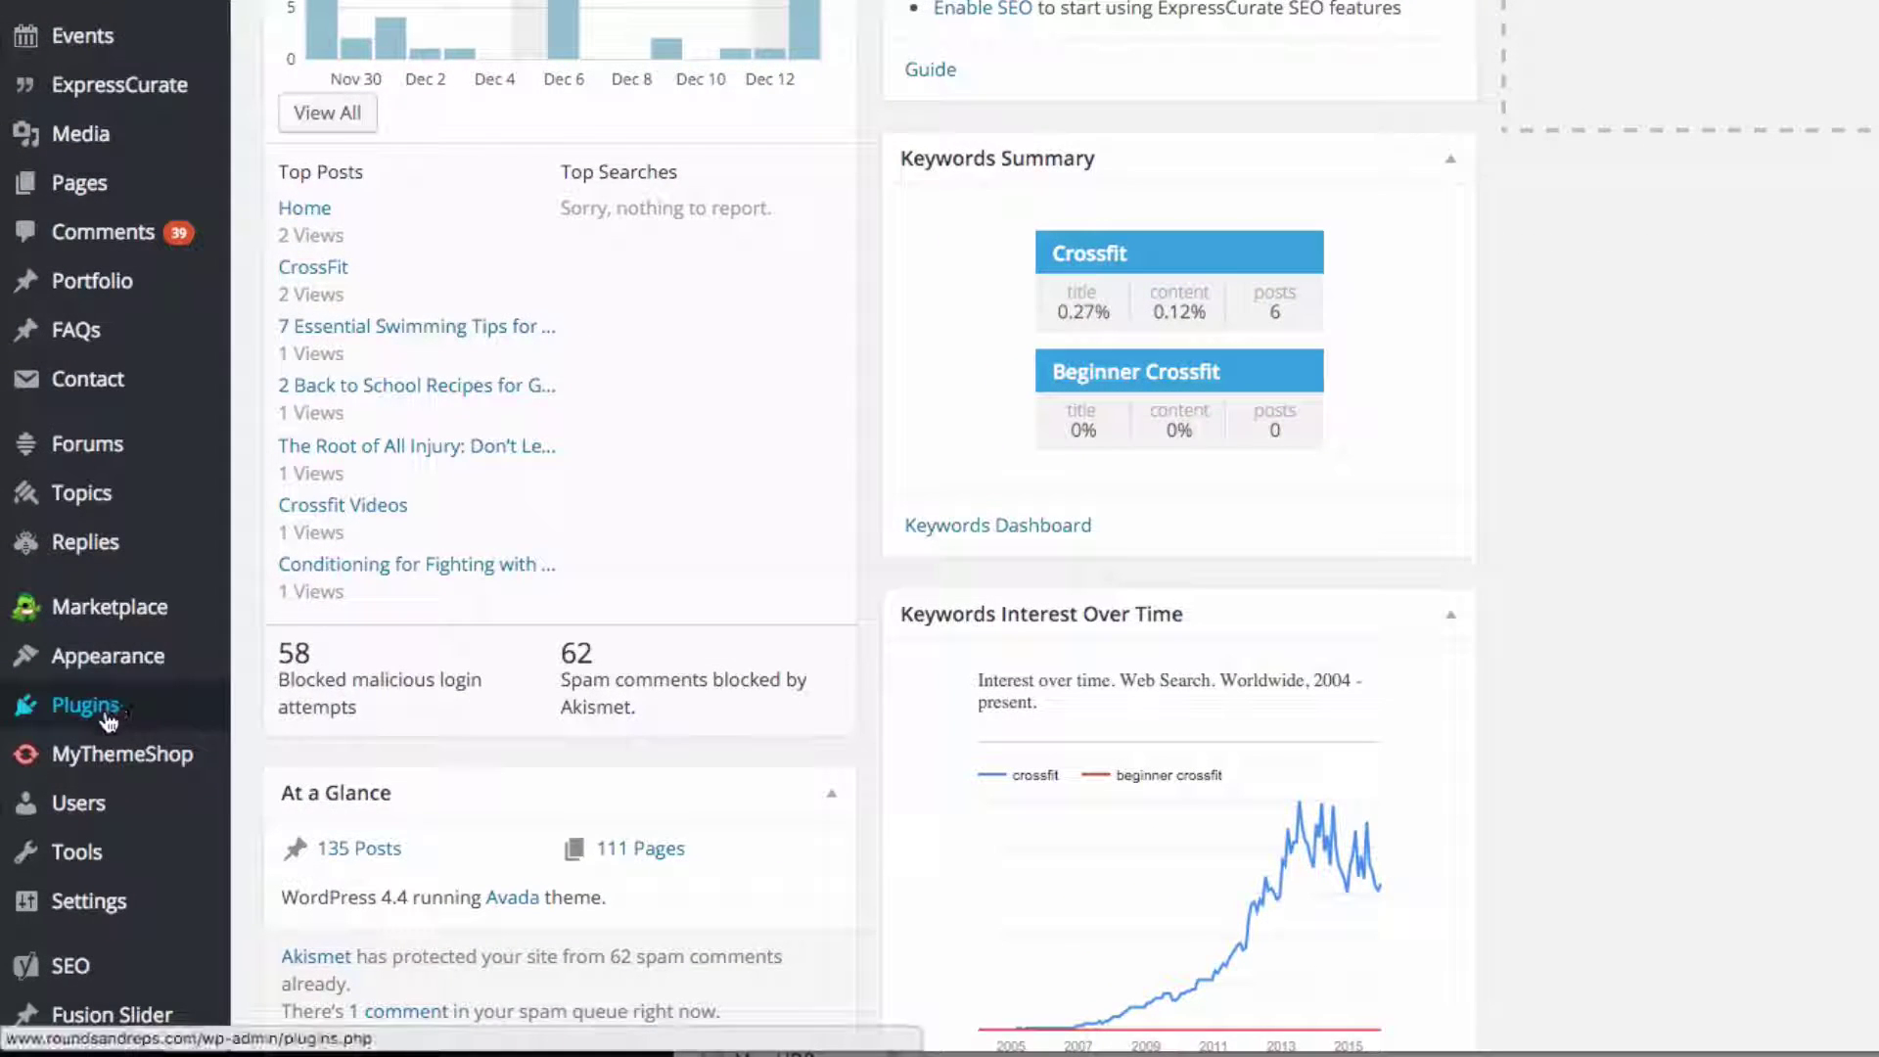
Step: Search the Add Plugins directory for 'sumome'
mouse_move(108, 721)
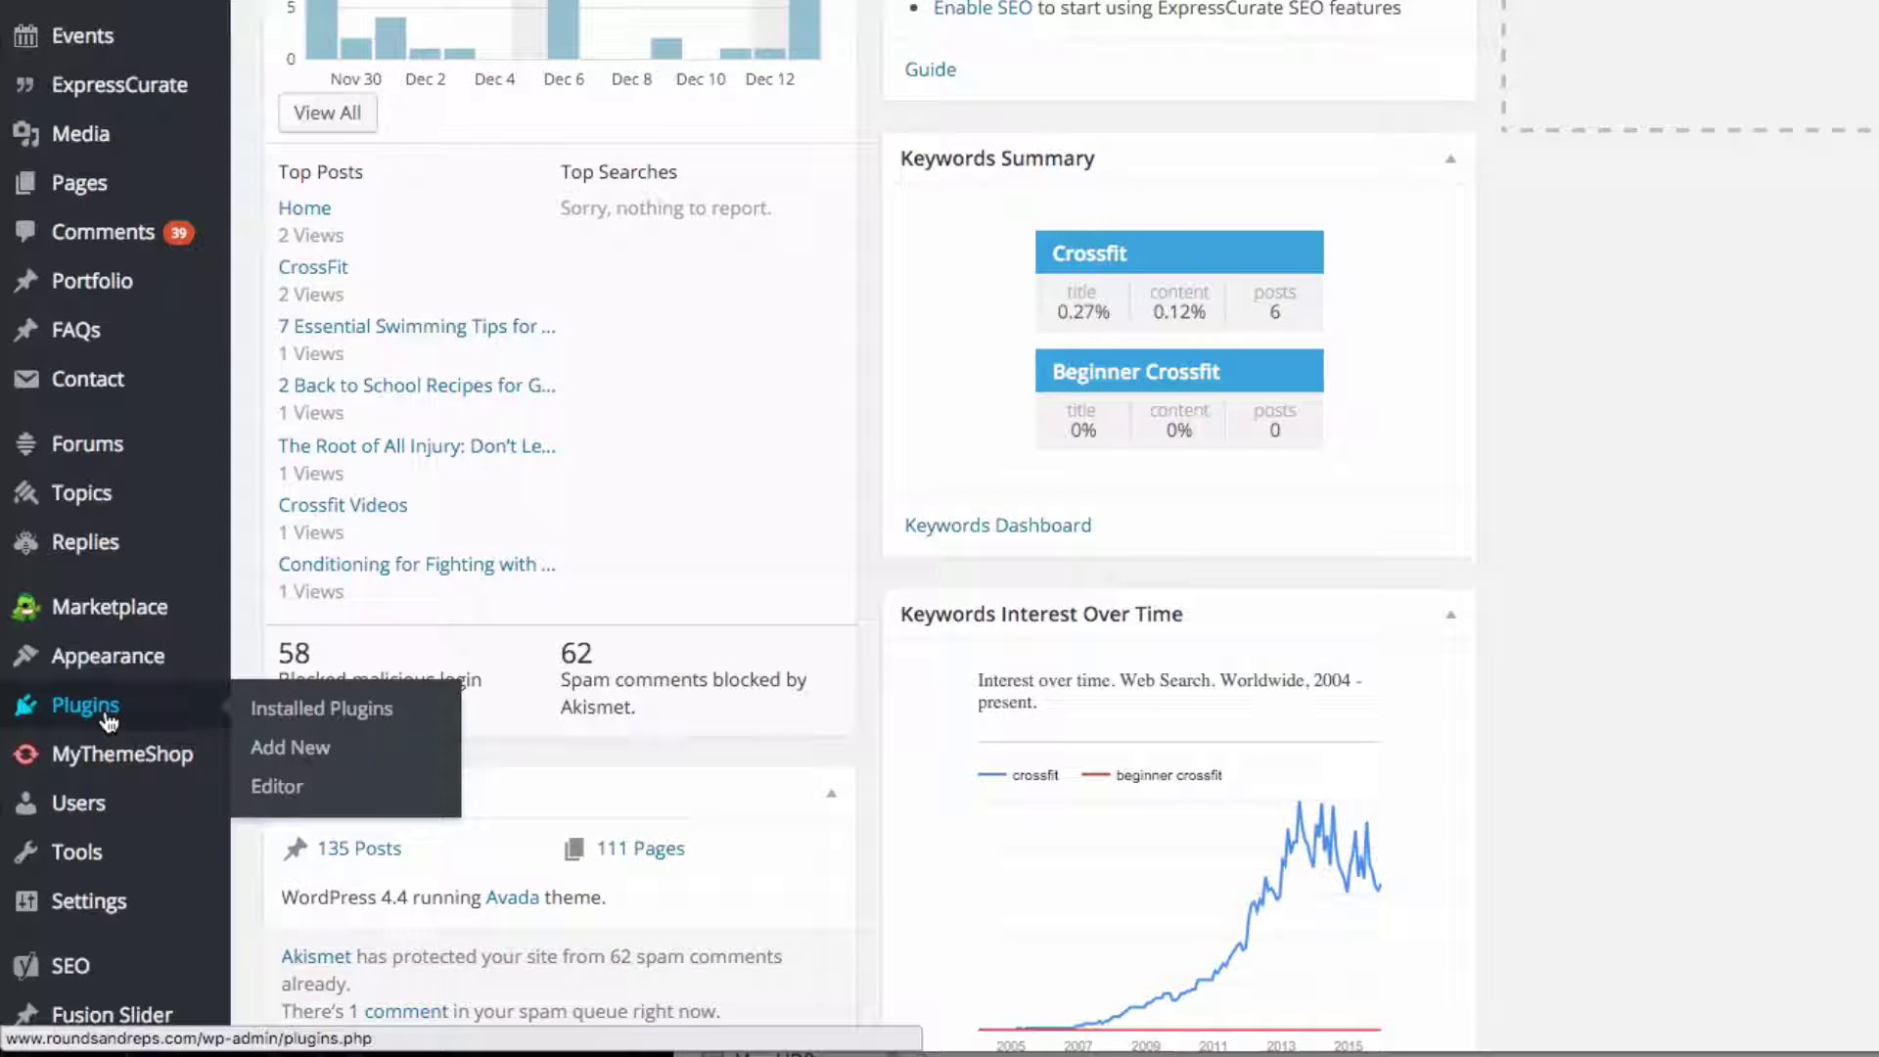
click(316, 749)
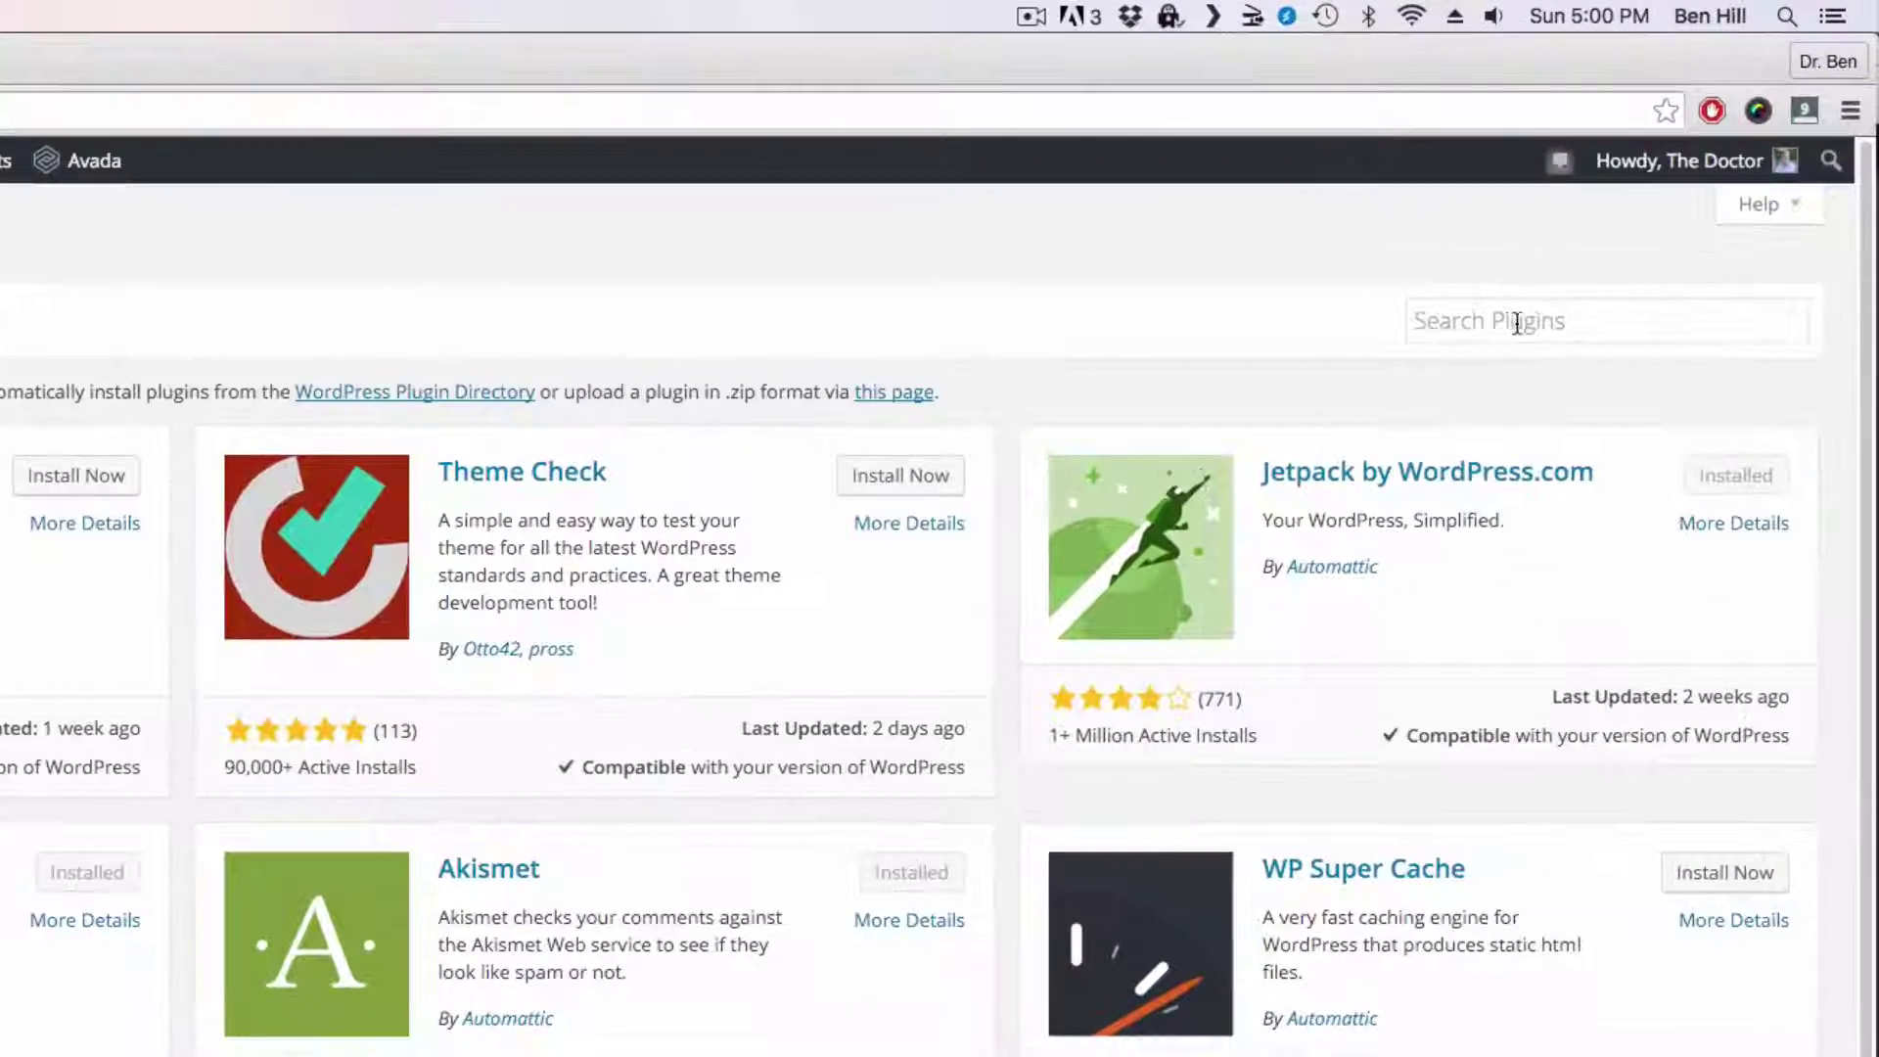
click(1505, 326)
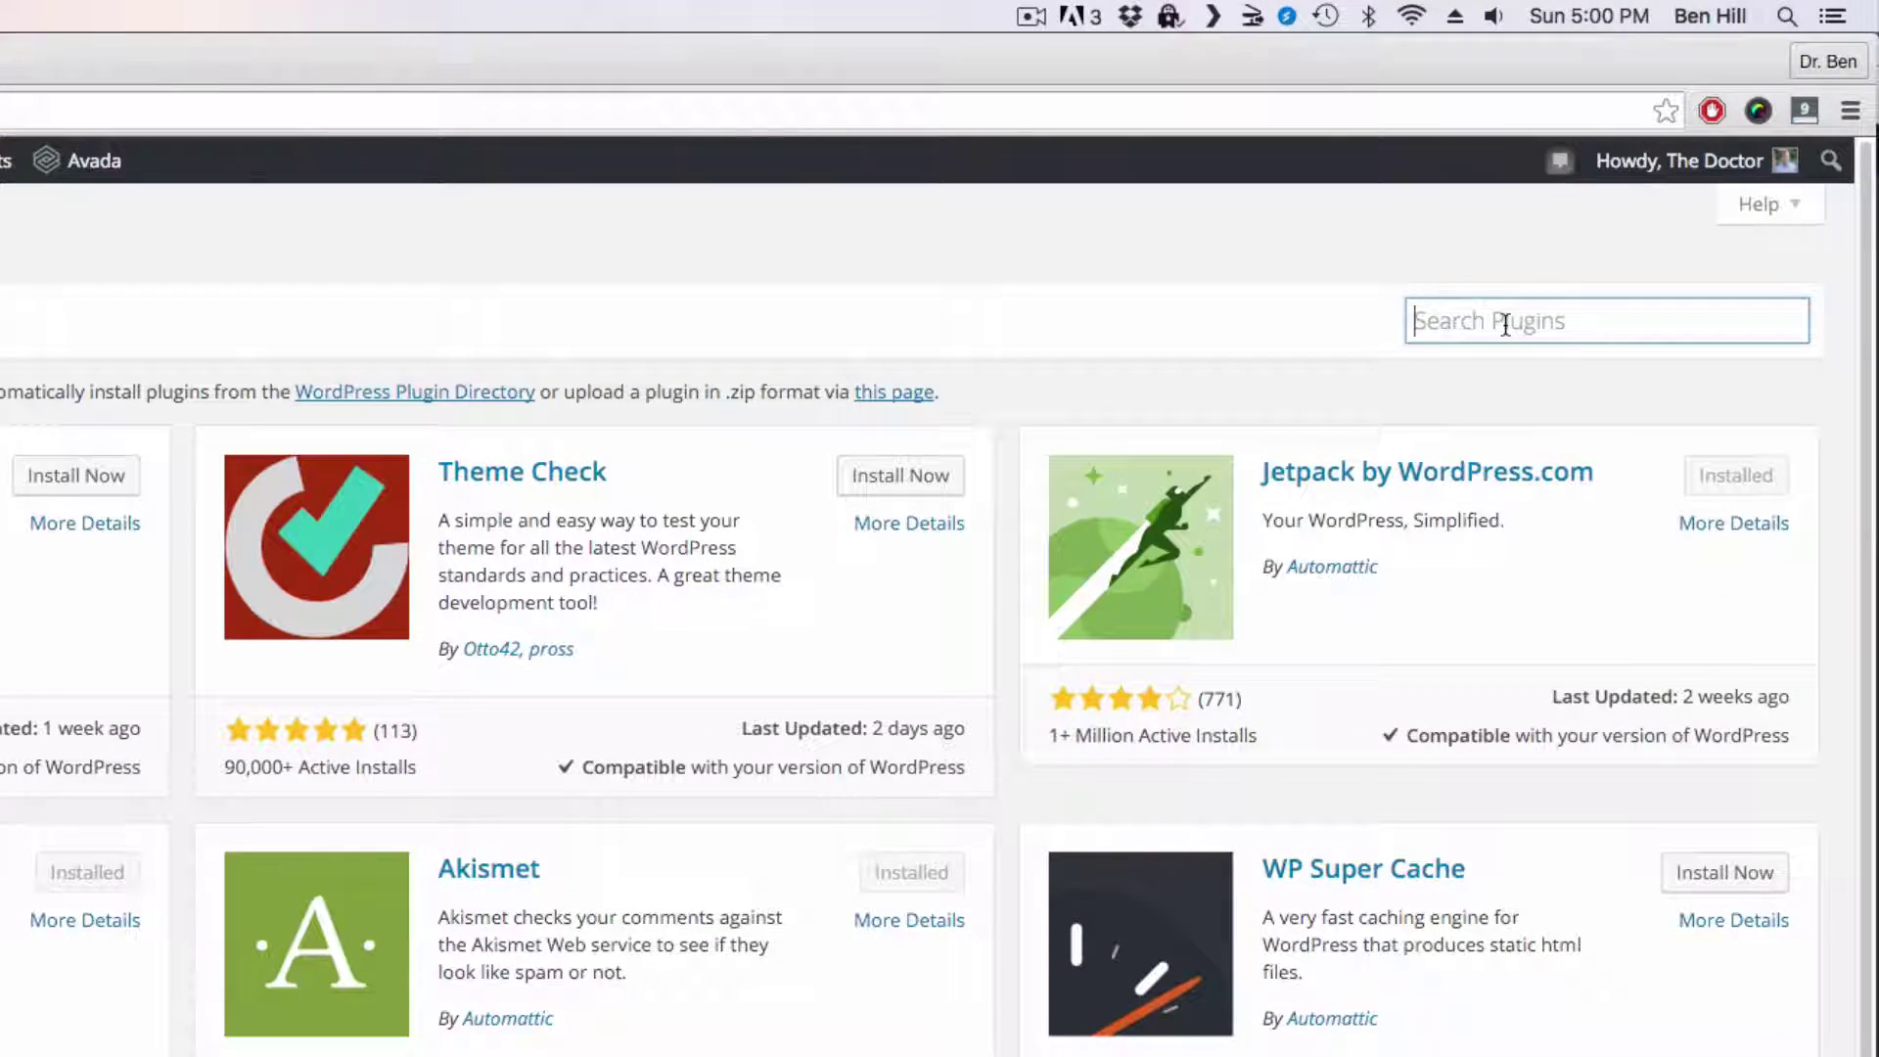
text(sumome)
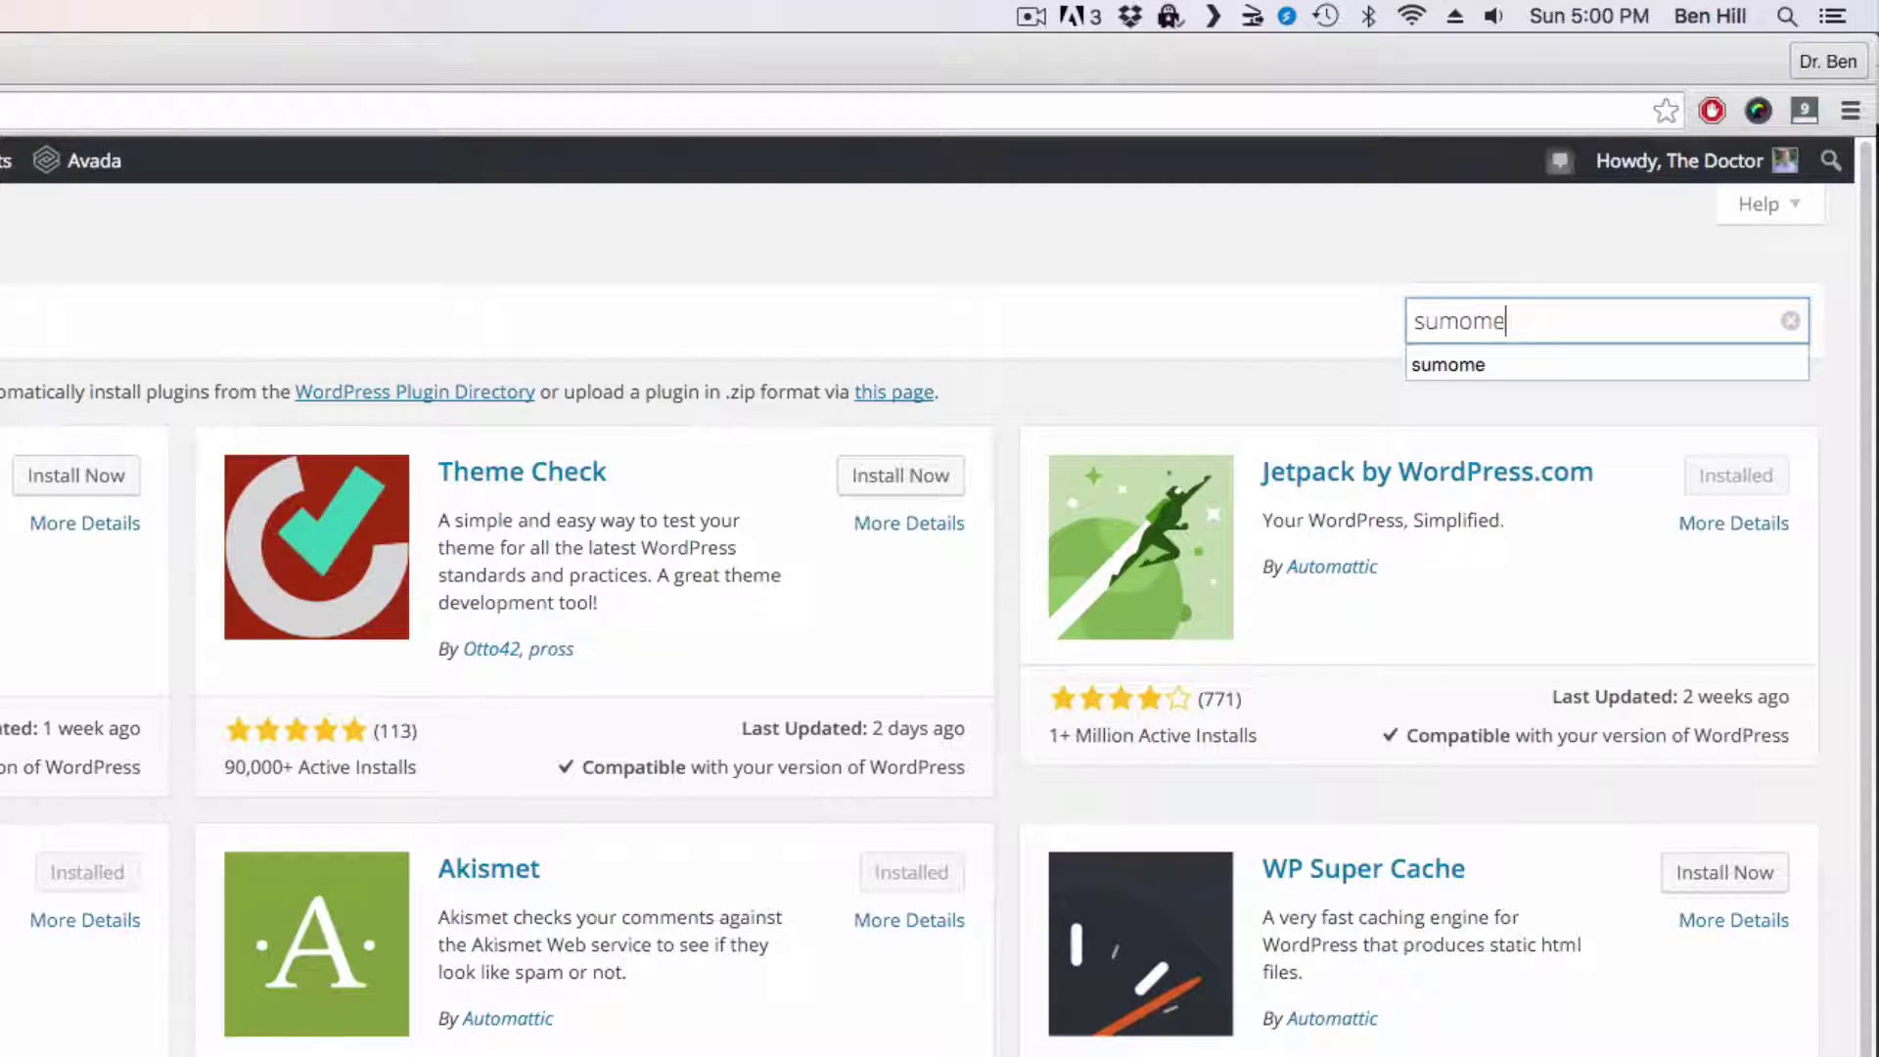
key(Return)
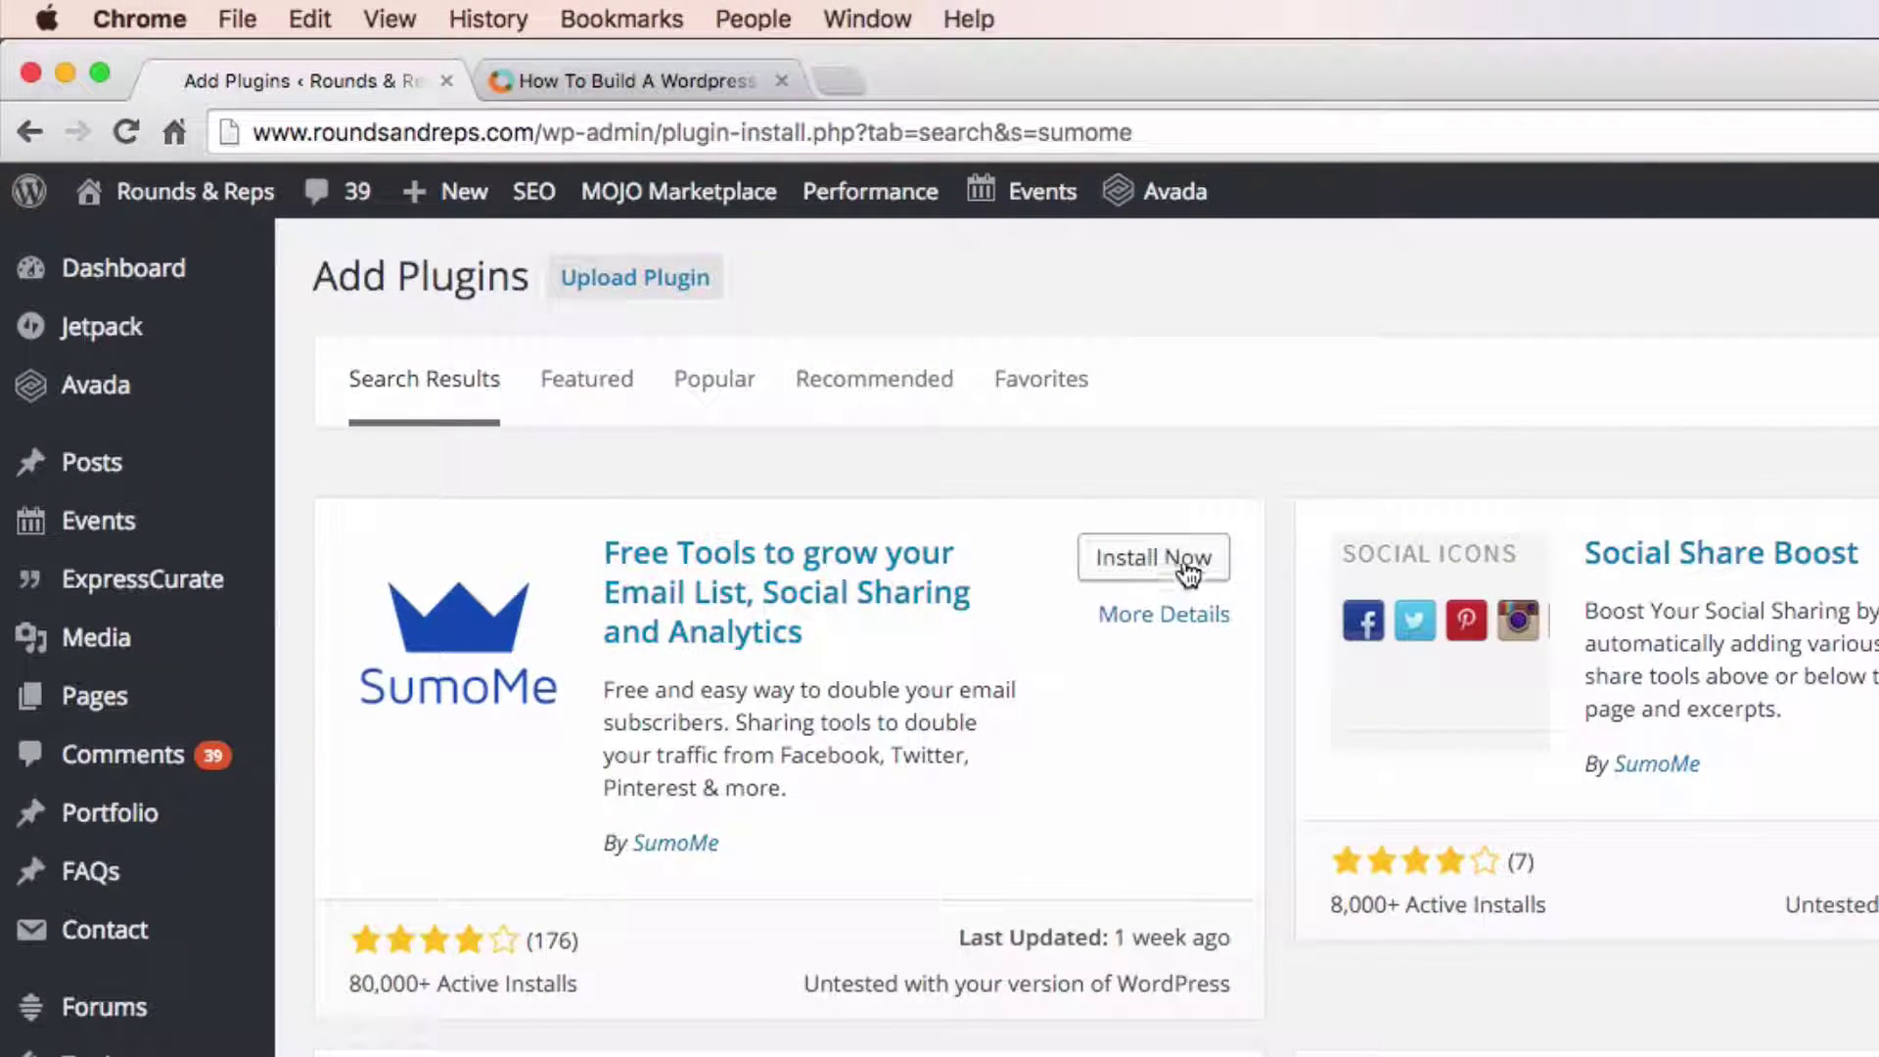
Step: Install and activate the SumoMe plugin, then open its log-in dialog from the side tab
click(1188, 562)
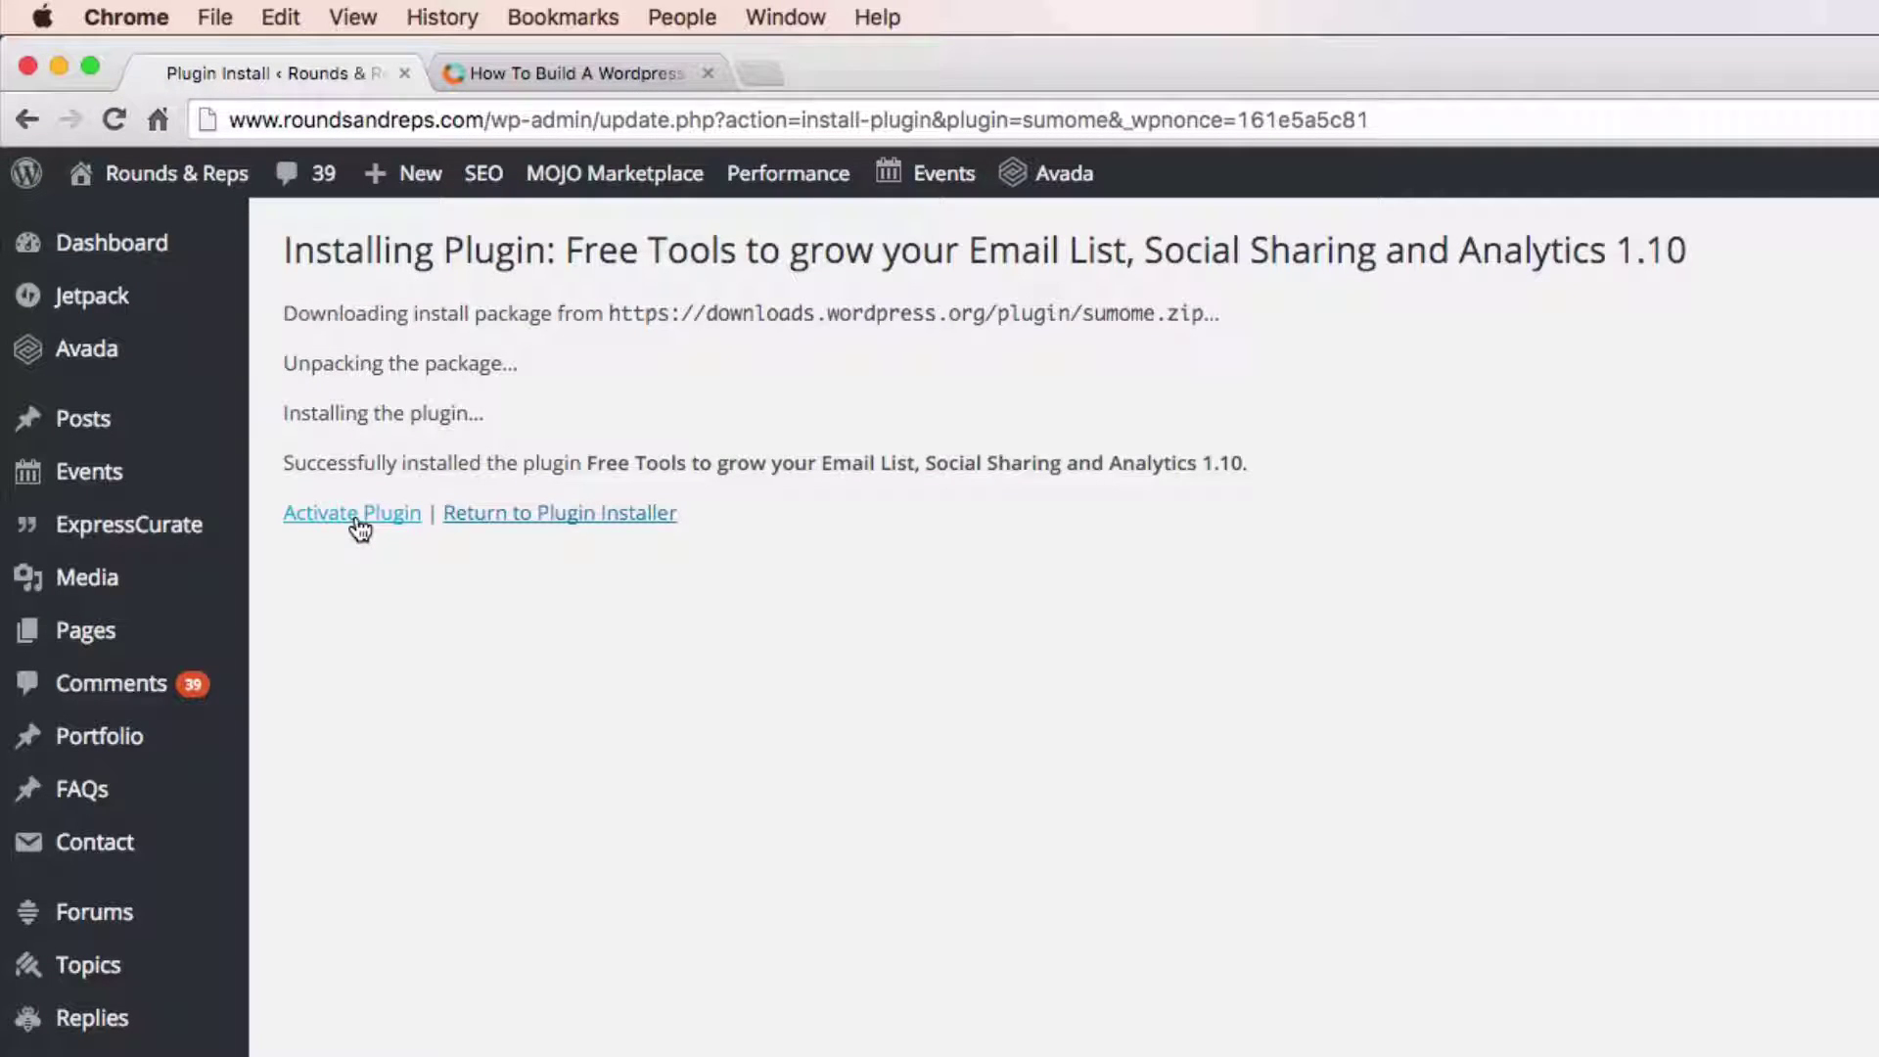
click(358, 519)
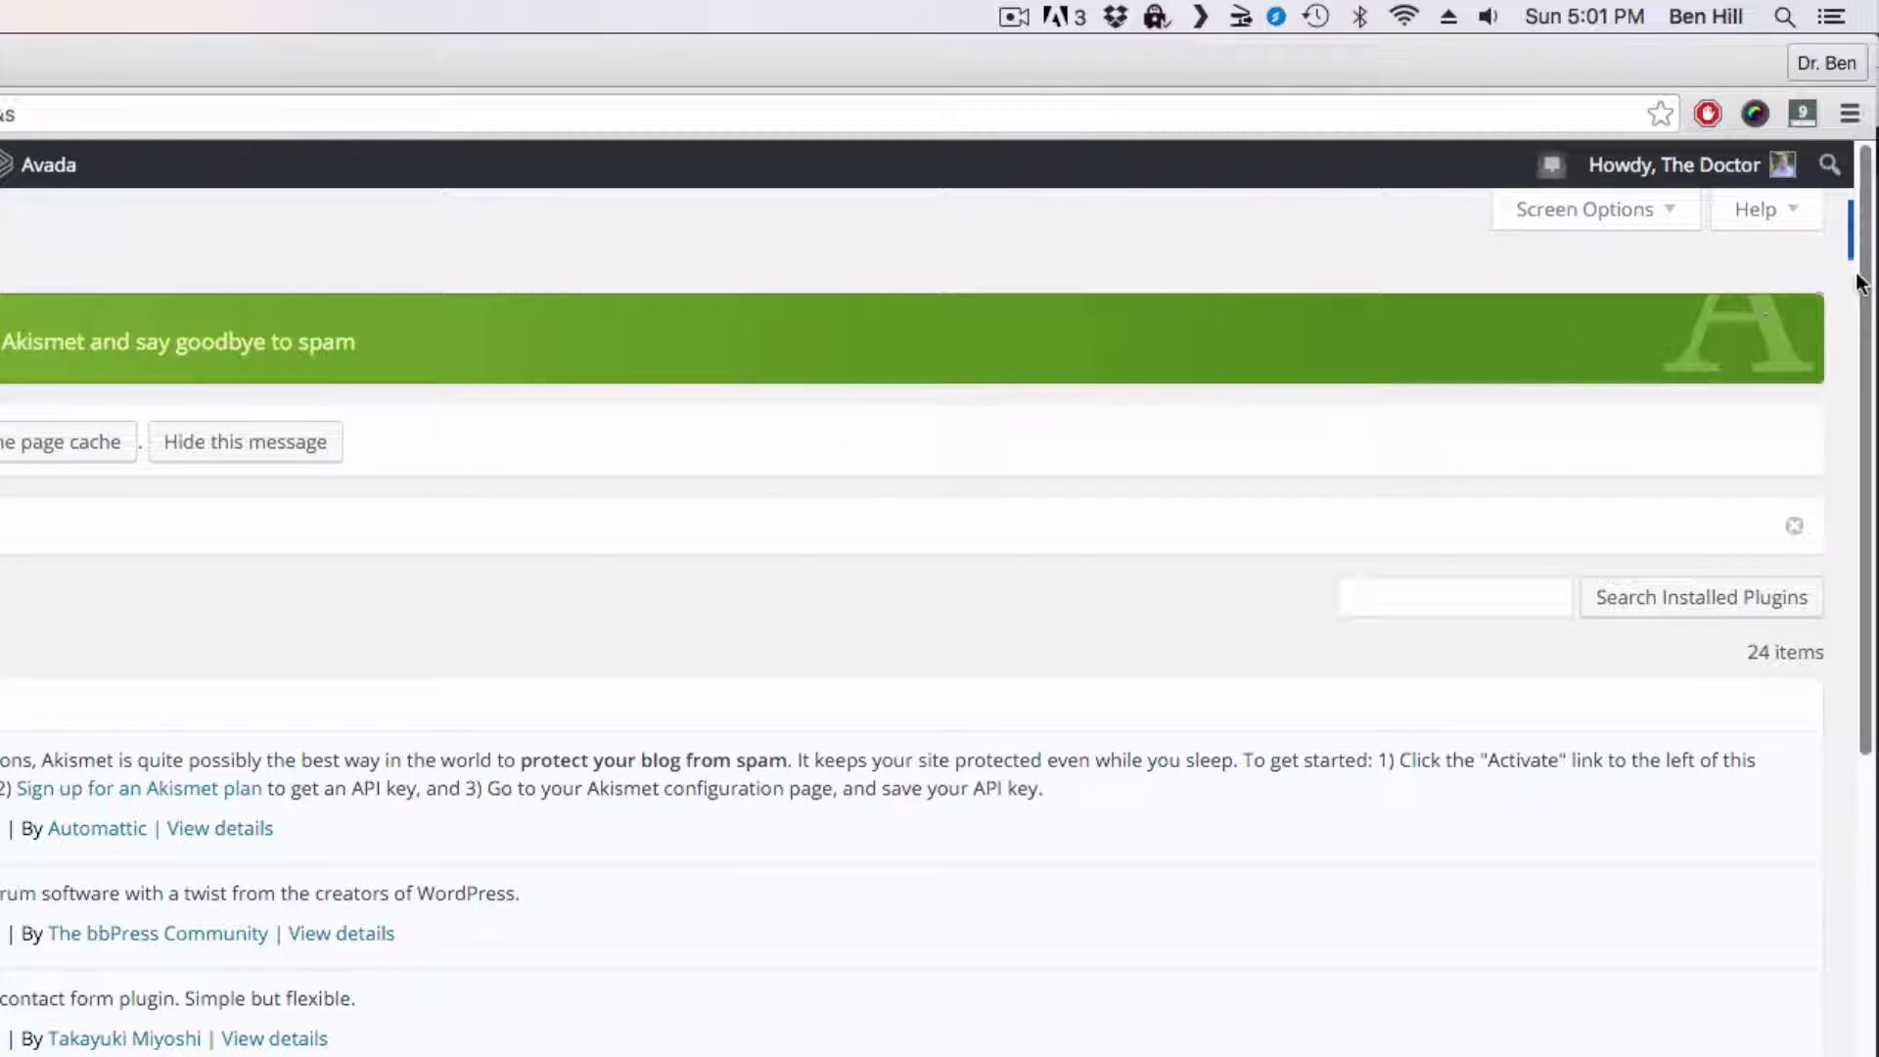
mouse_move(1852, 240)
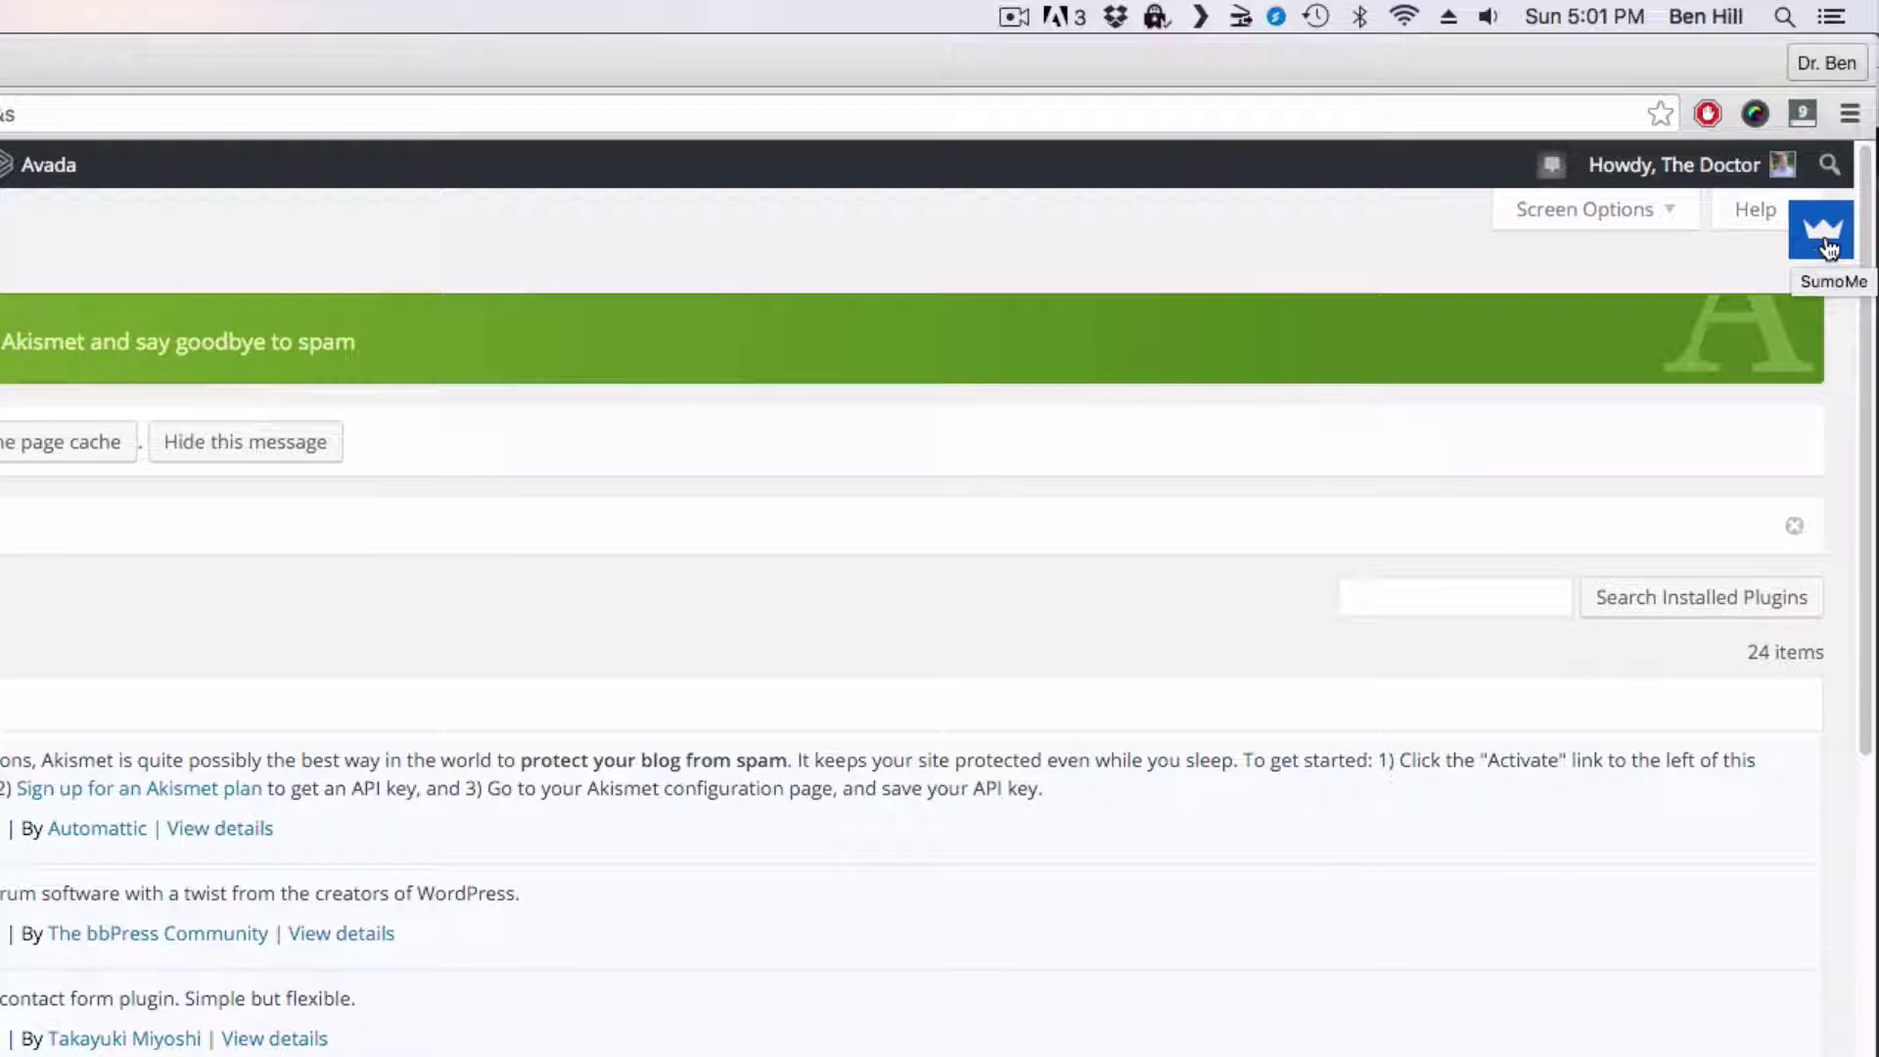
click(1831, 239)
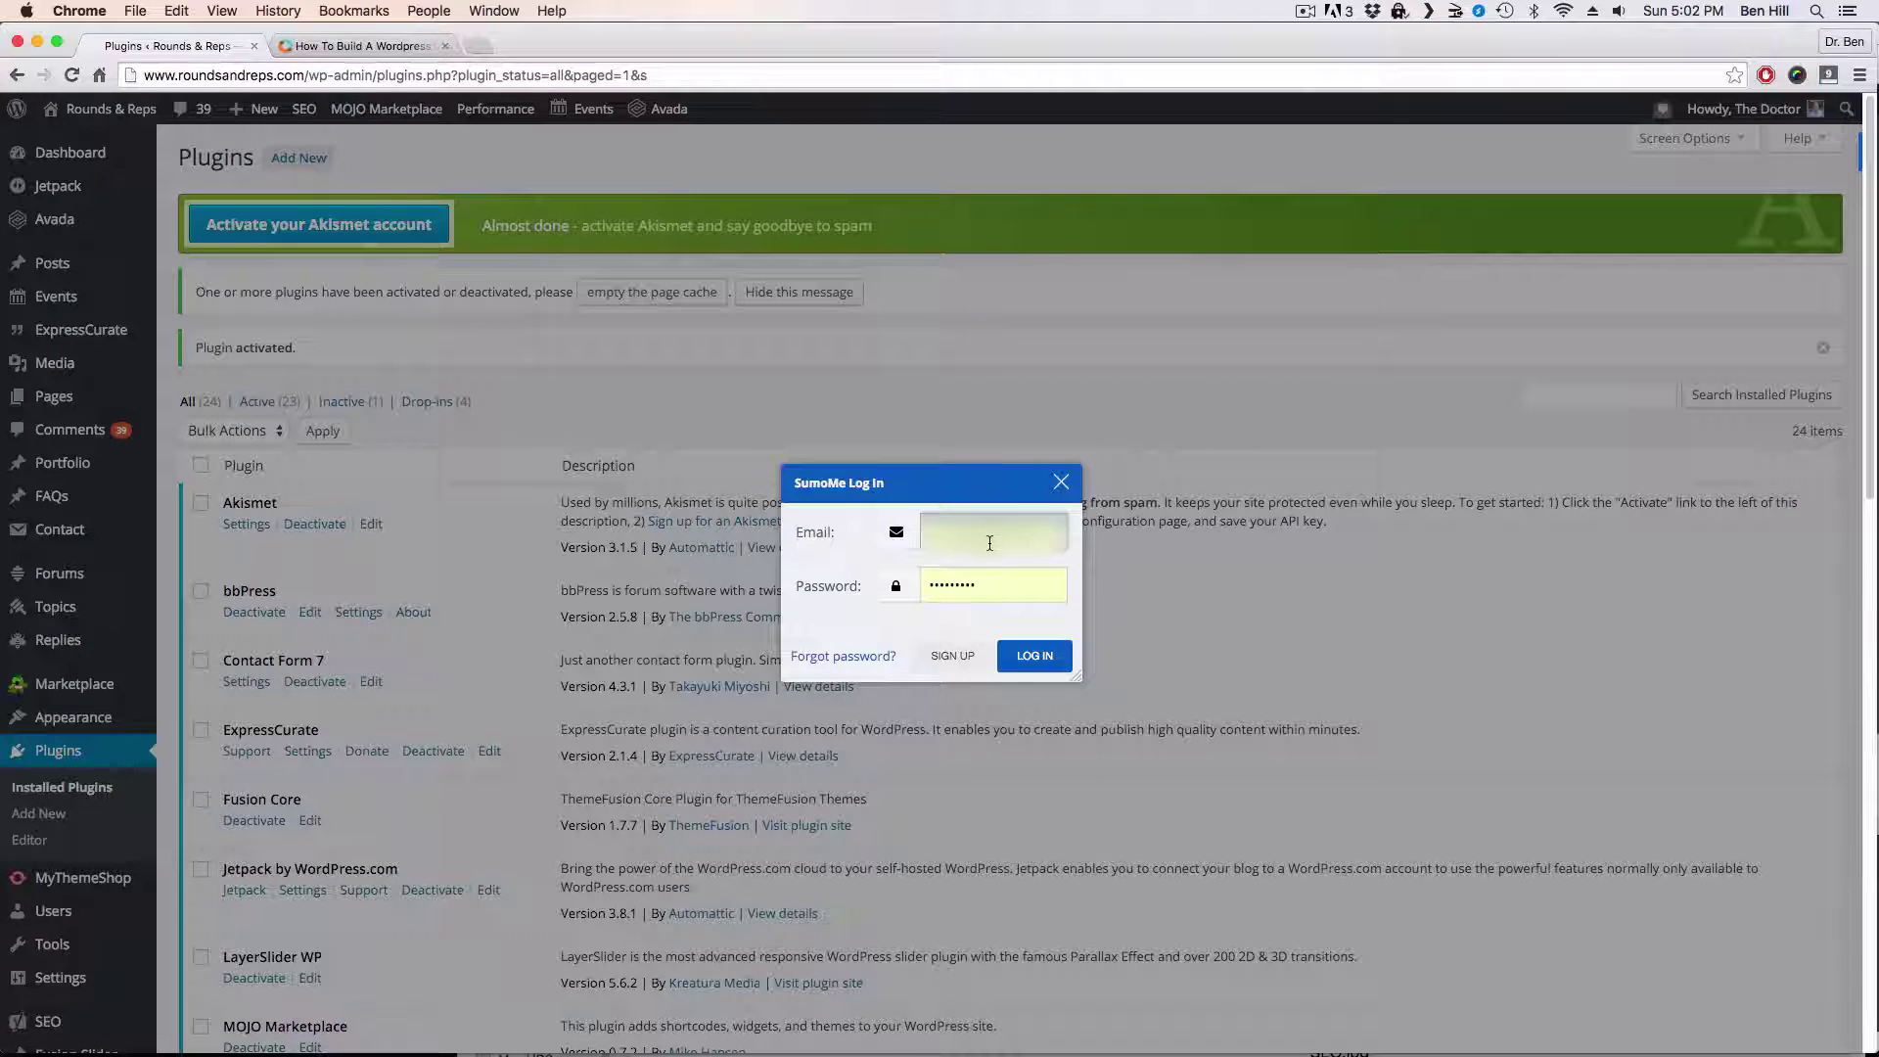
Step: Log in to SumoMe with the account email to reach its Home panel
click(1036, 660)
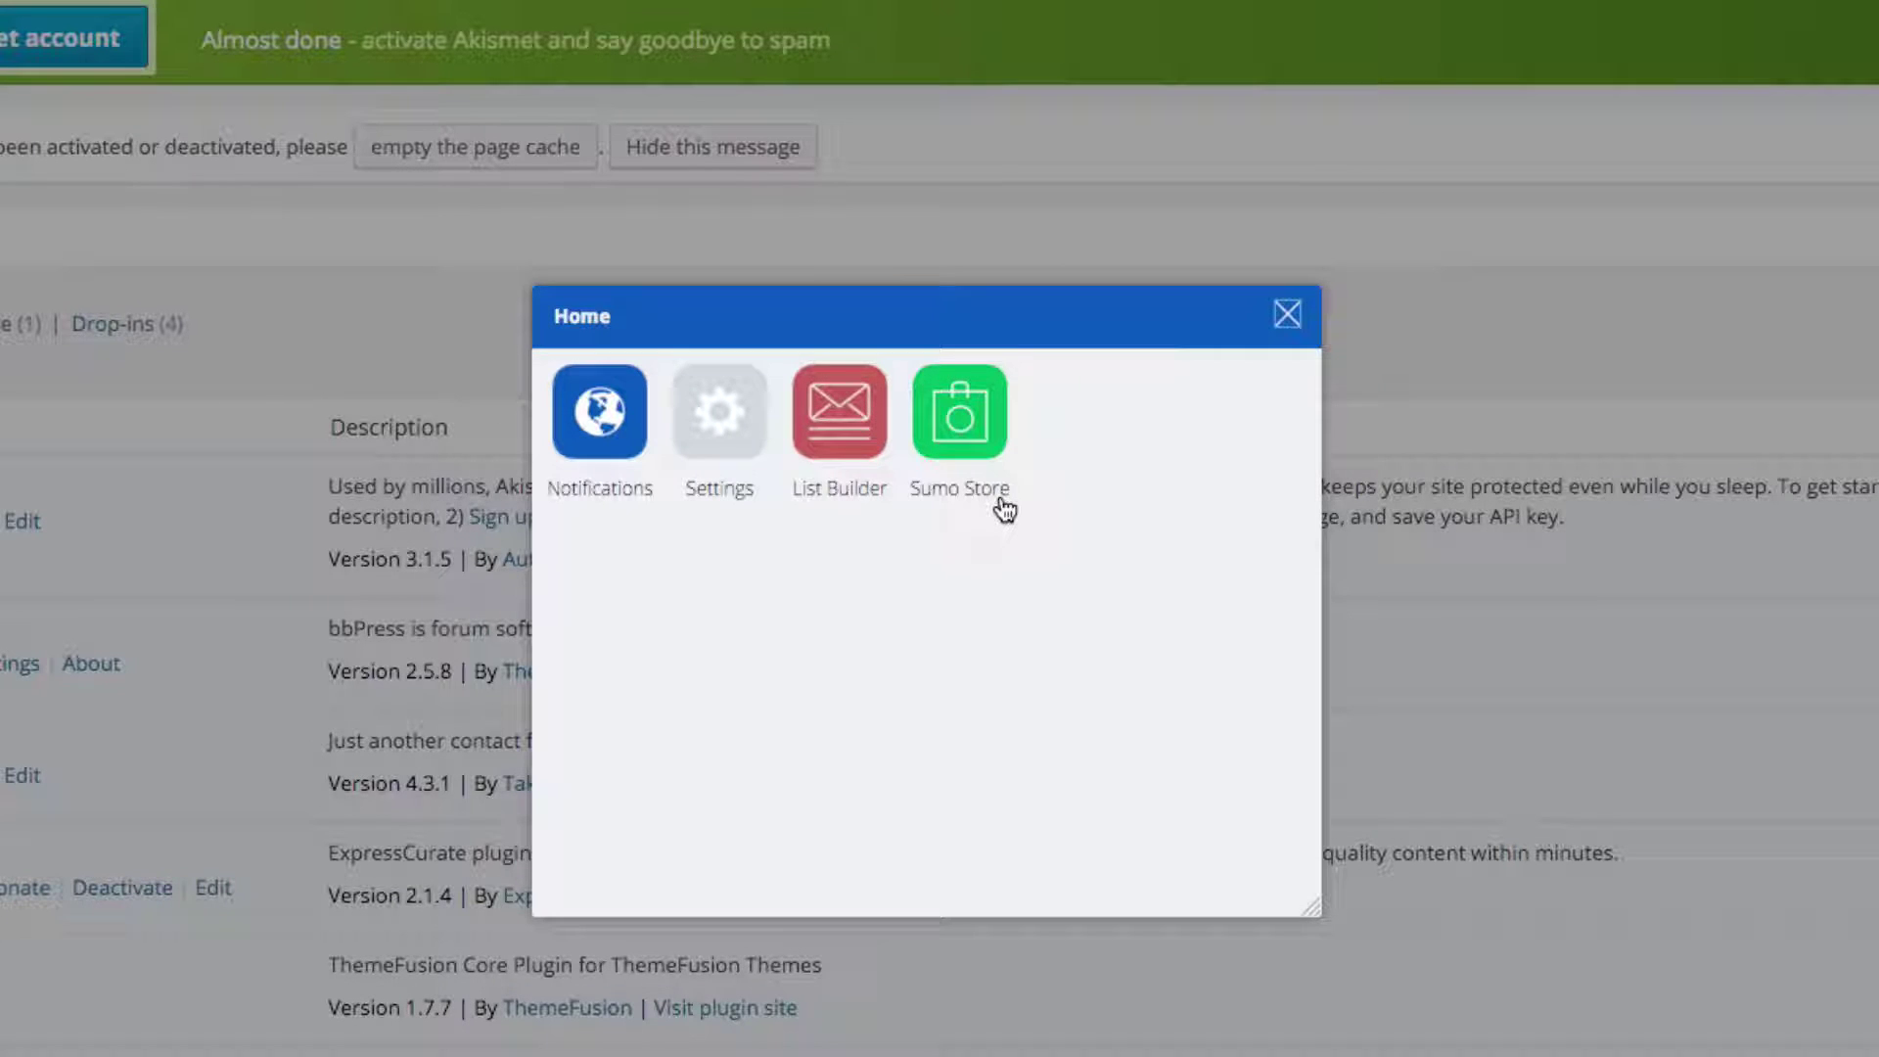
Step: Add the free Scroll Box app from the Sumo Store
click(975, 450)
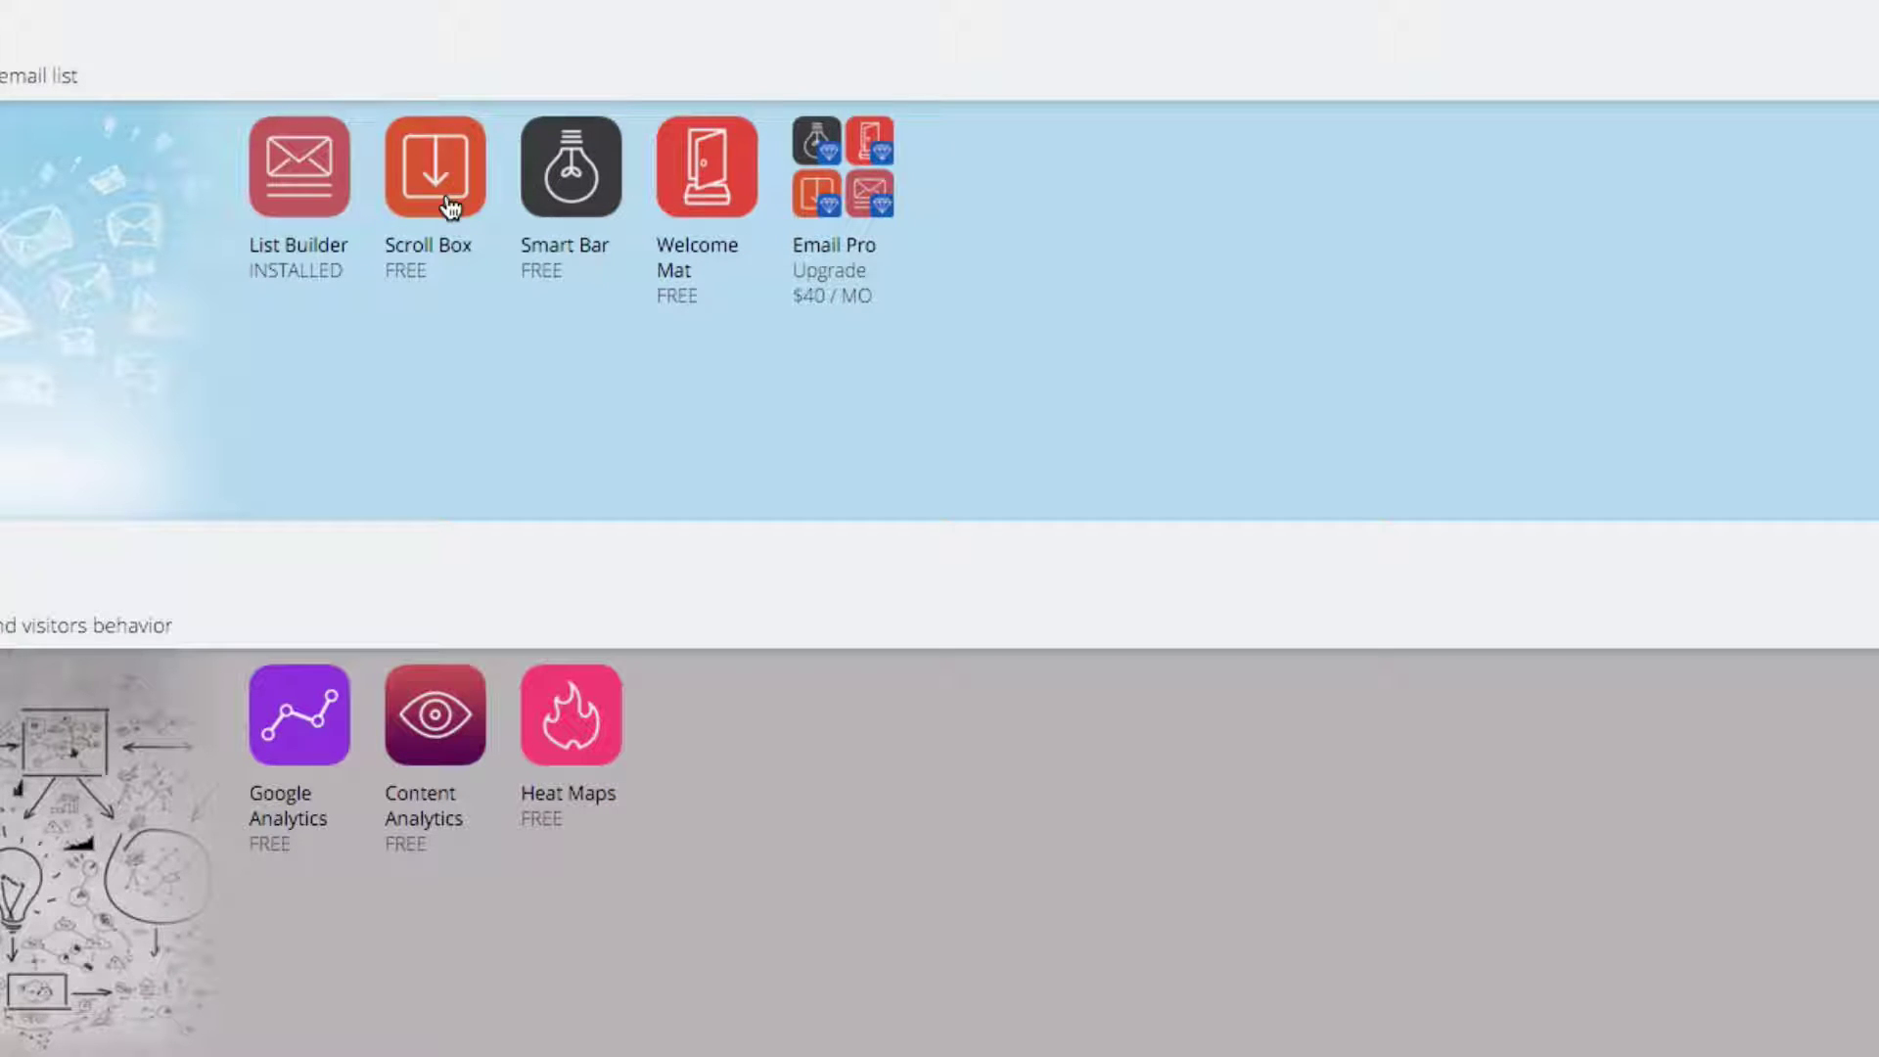
click(435, 168)
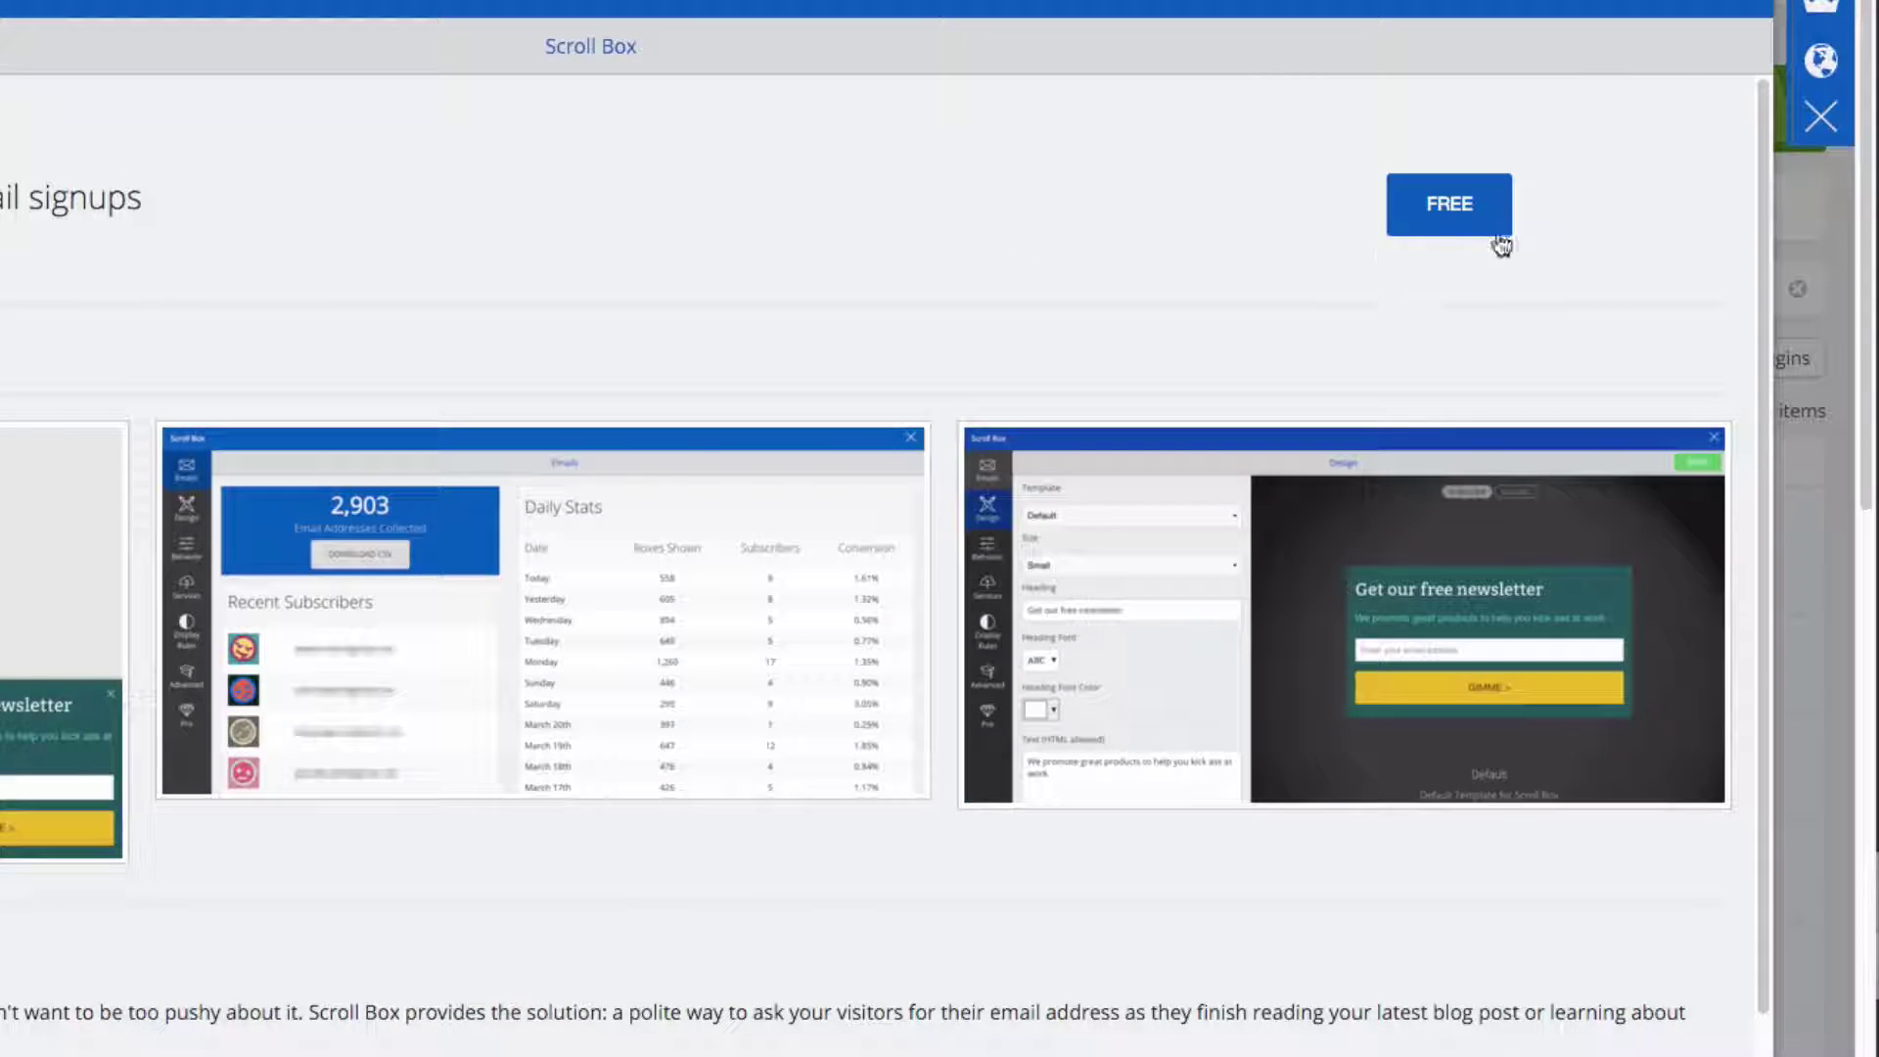
click(1472, 225)
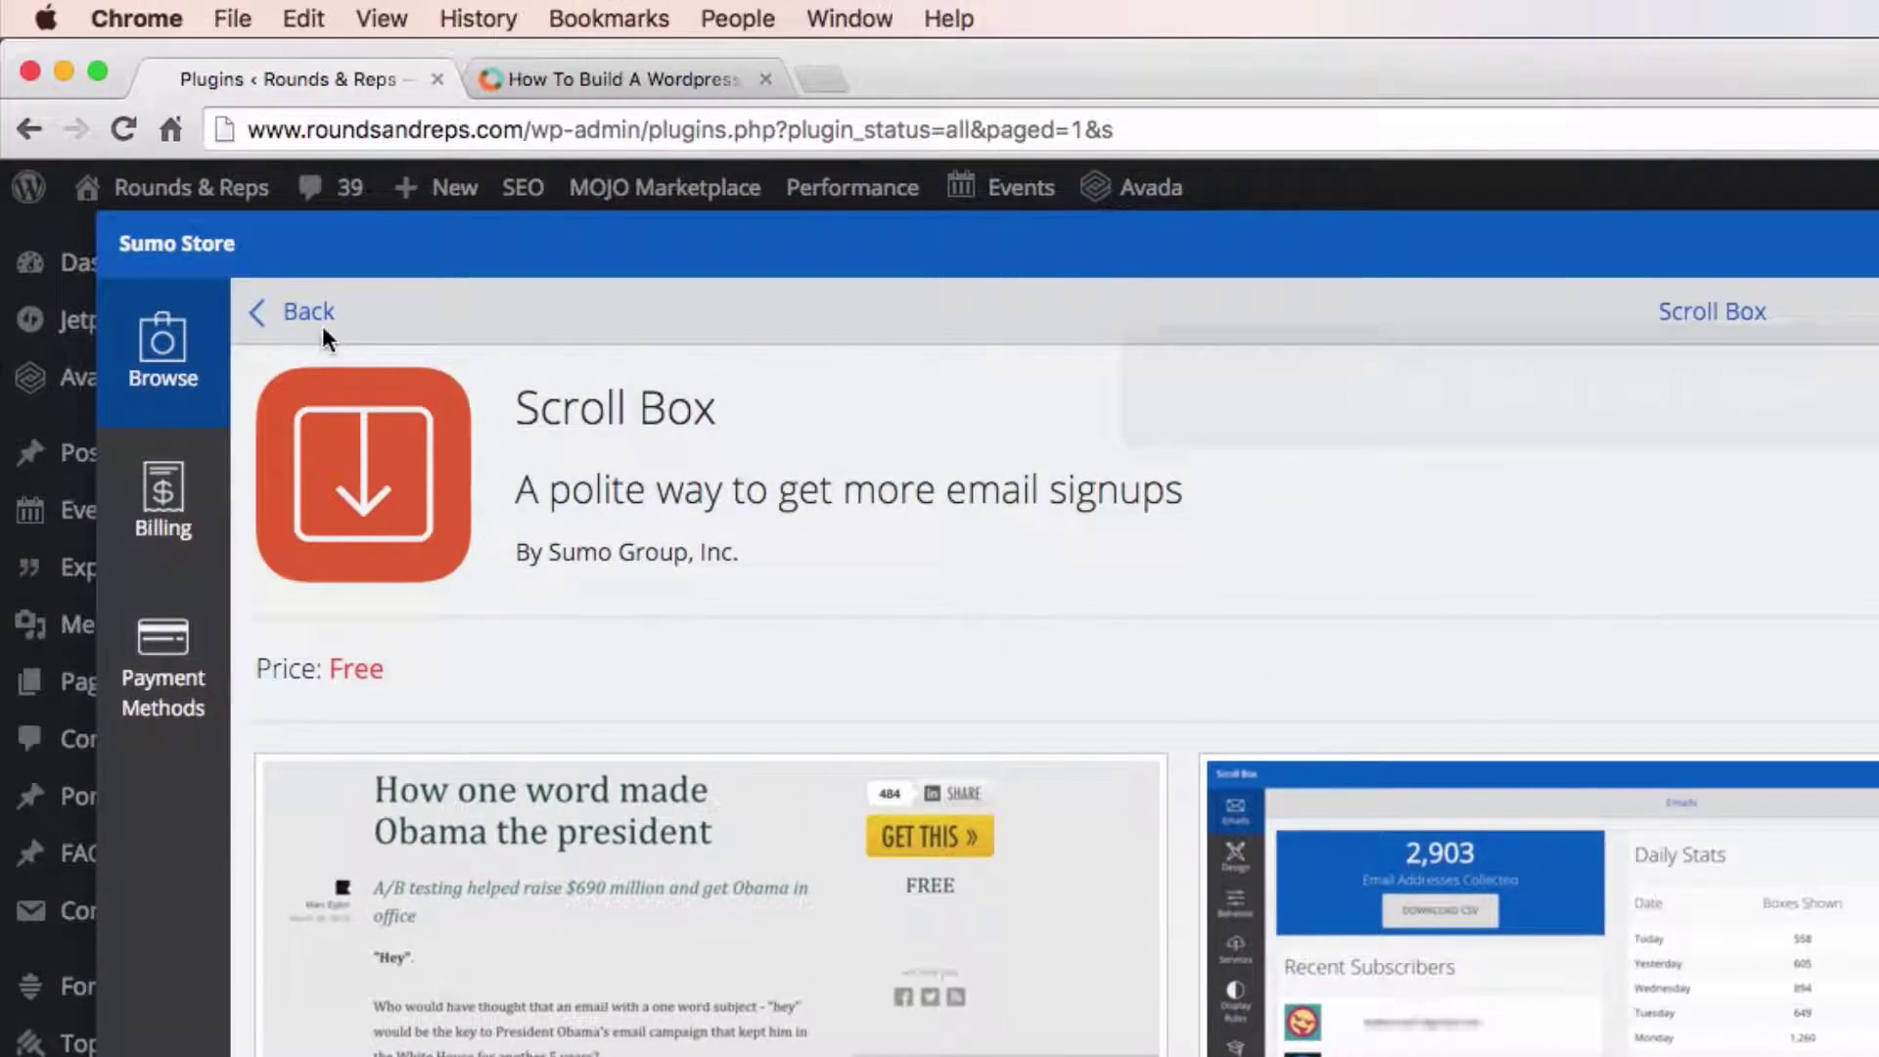
click(302, 315)
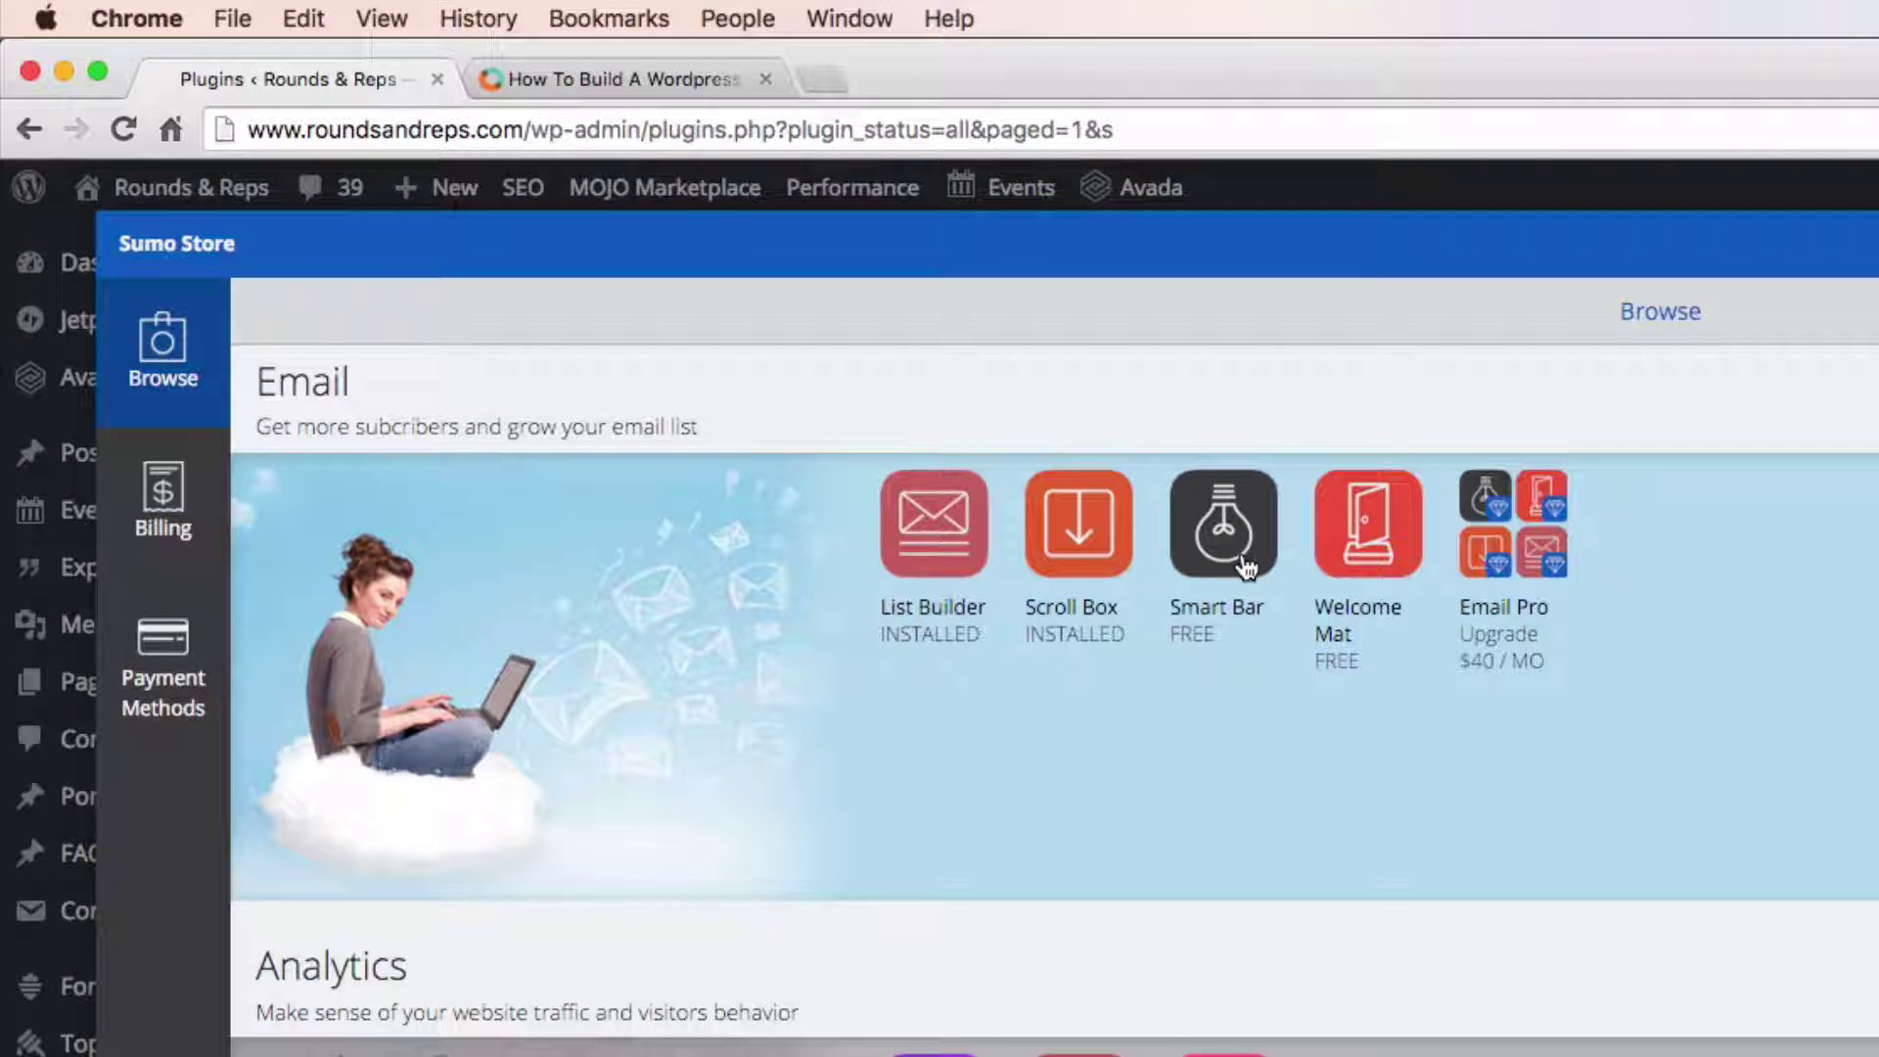
Step: Add the free Smart Bar app and go back to the store's app list
click(1242, 566)
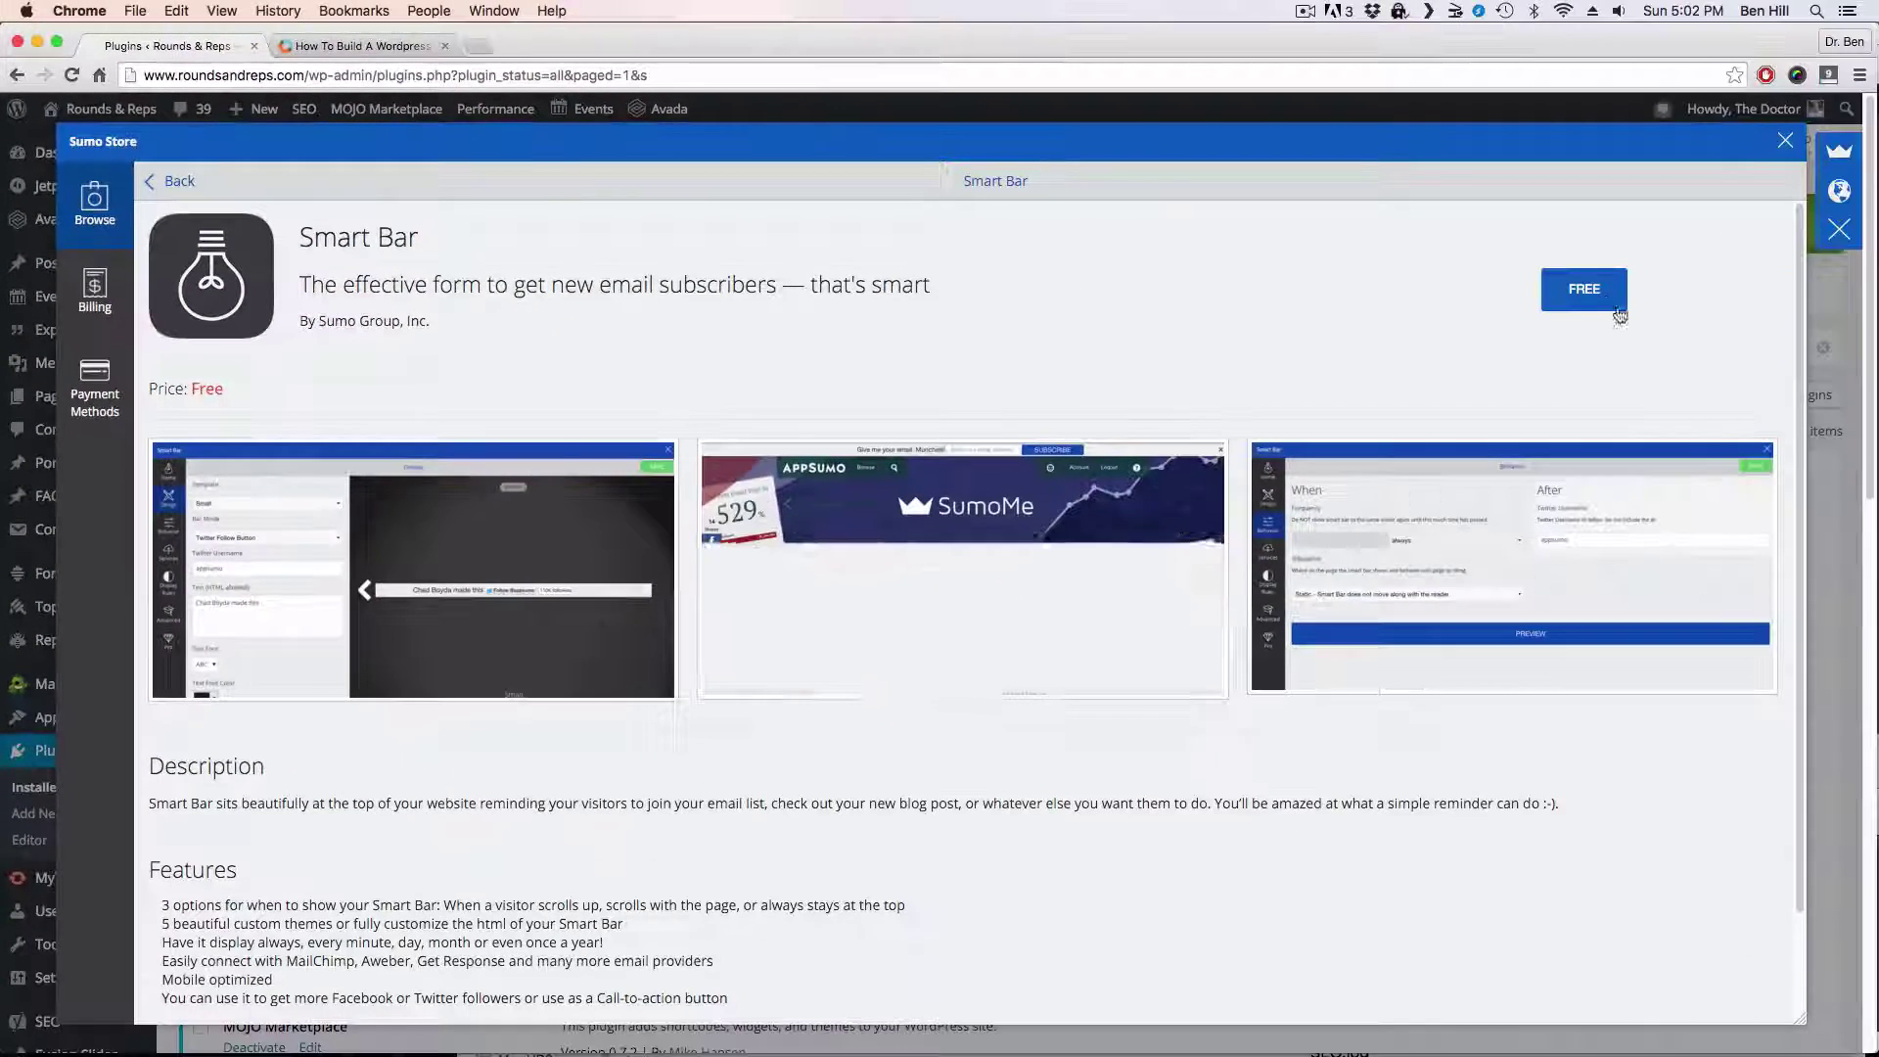
click(1608, 303)
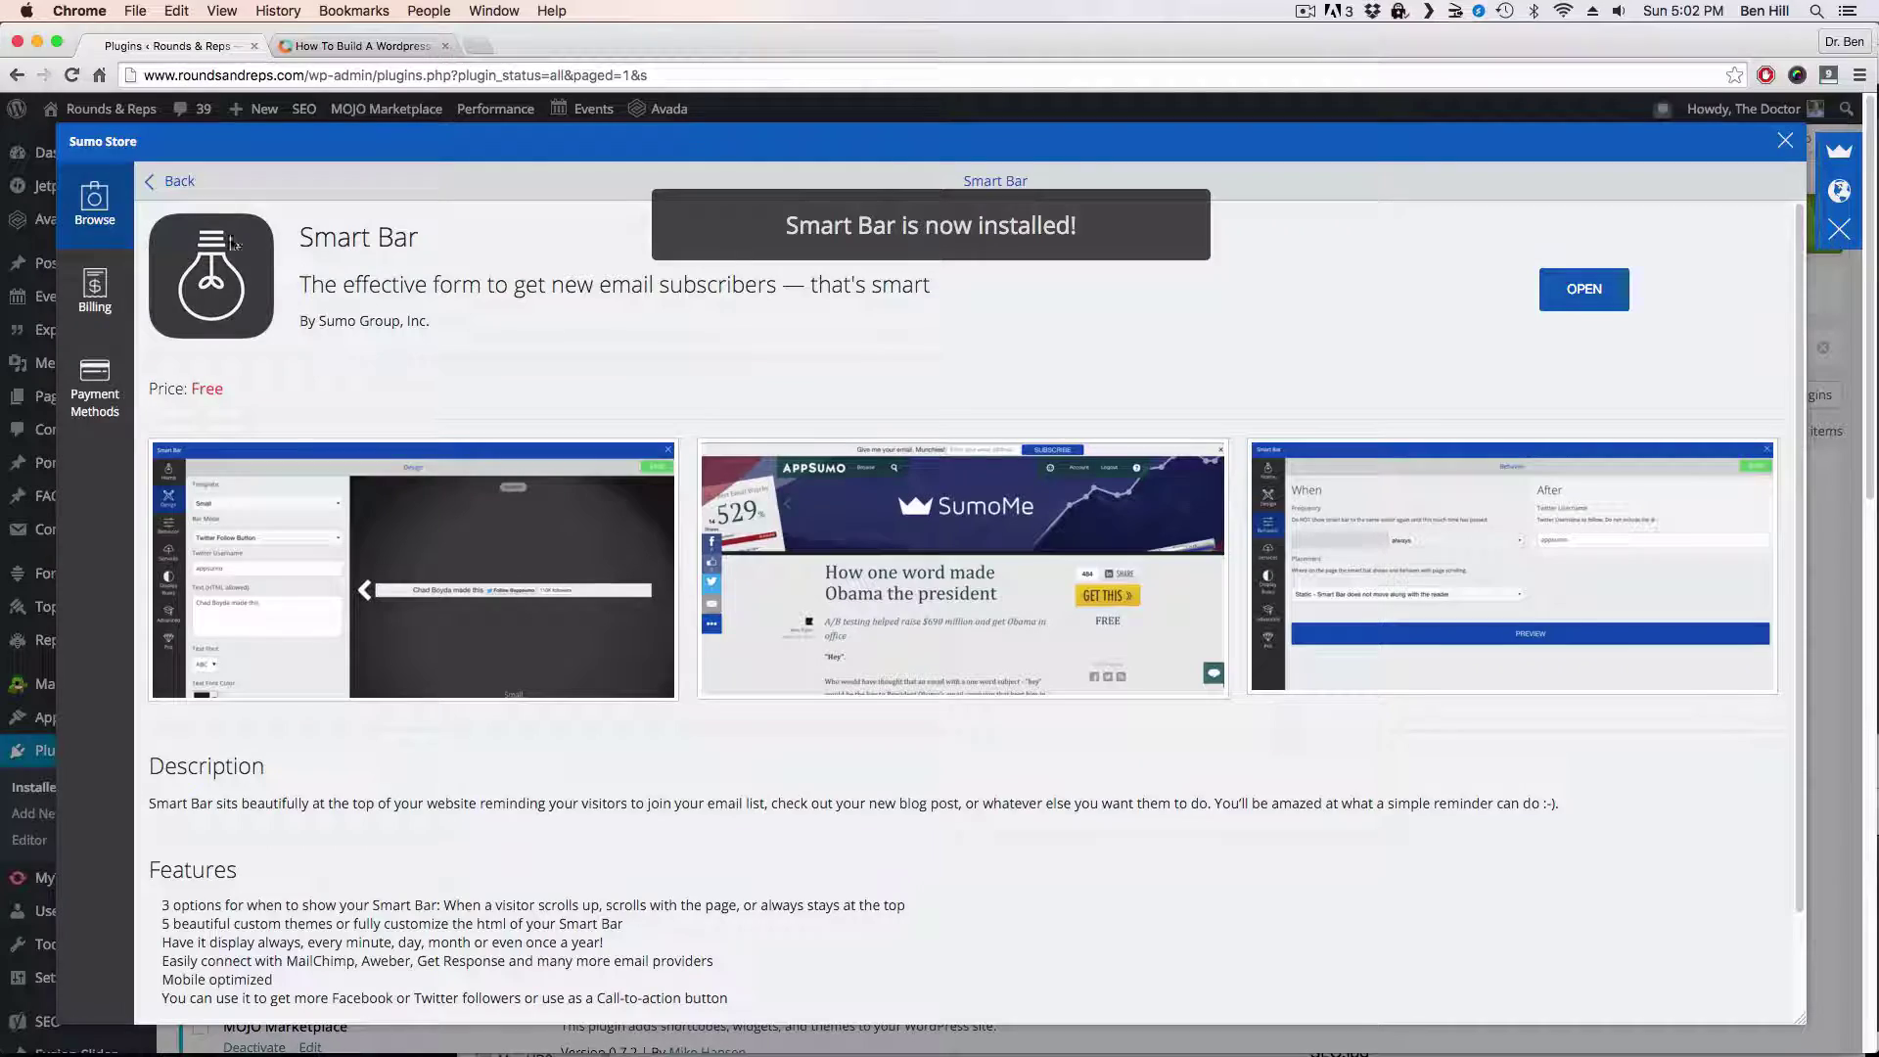
click(159, 192)
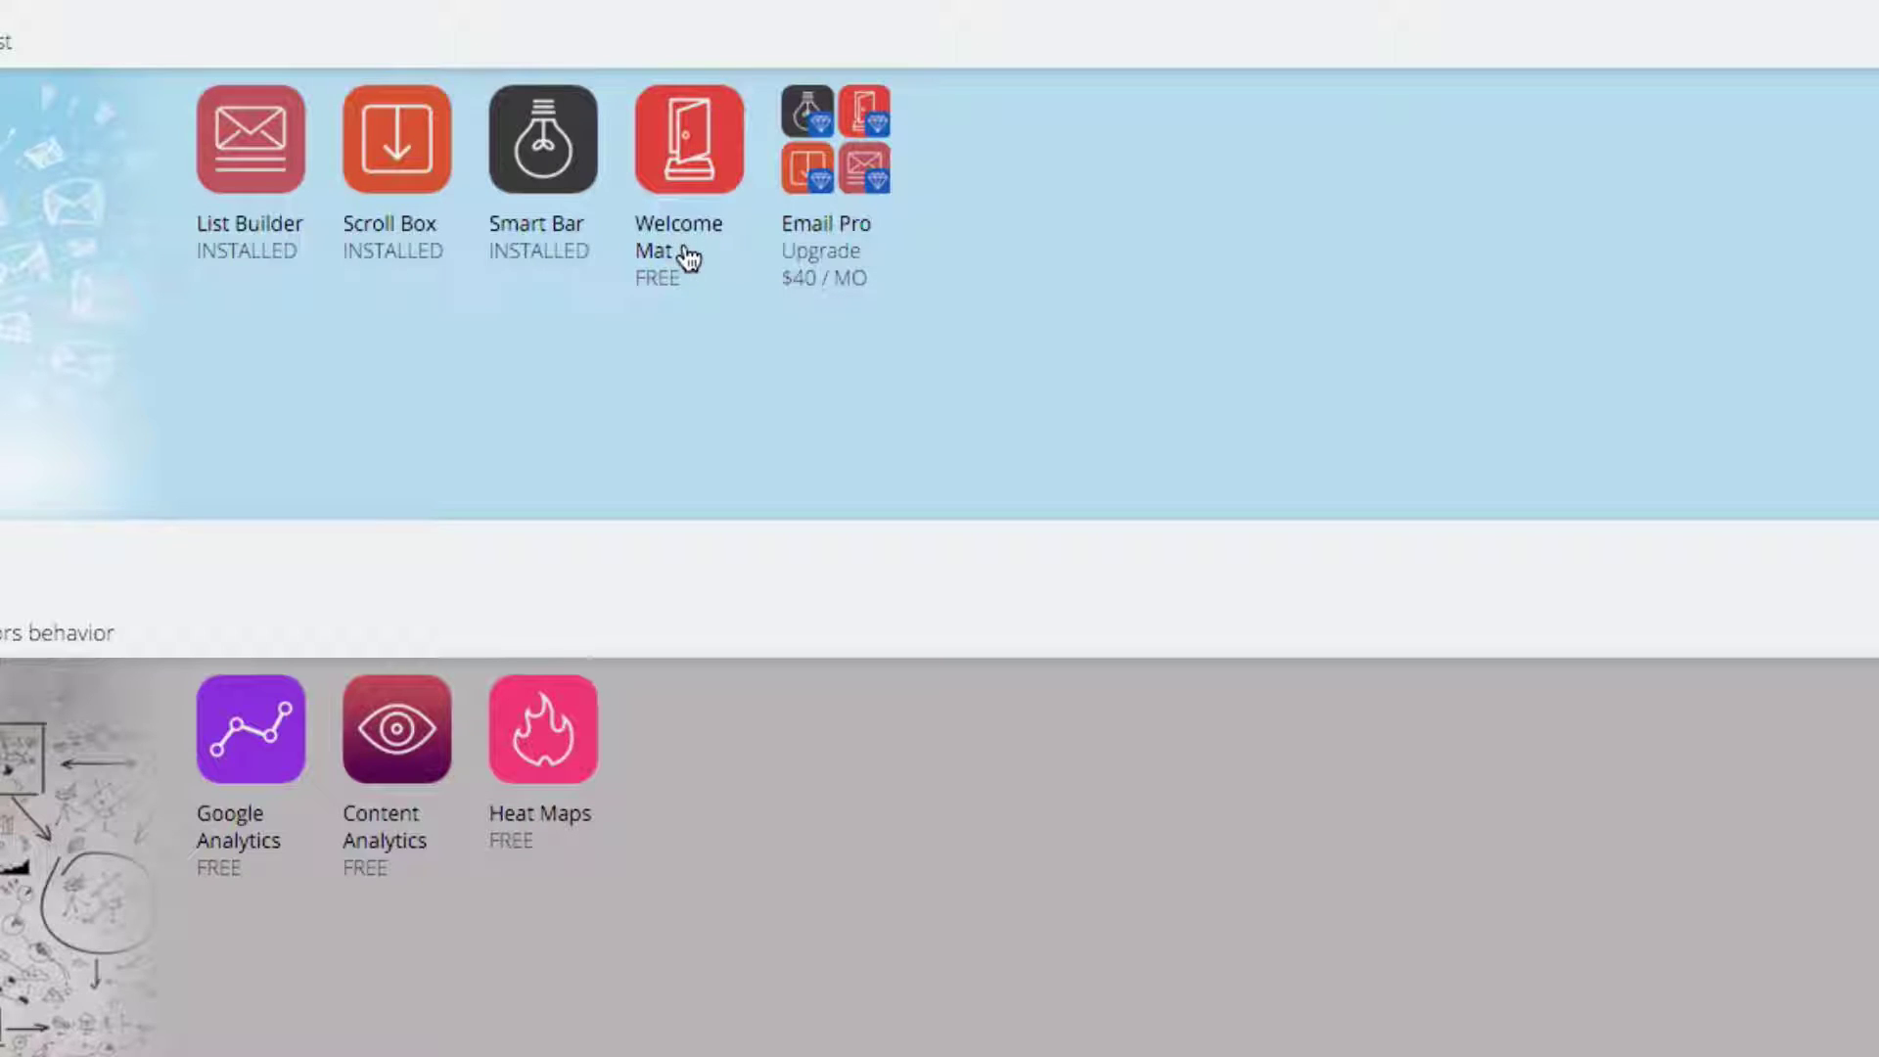
scroll(666, 272, down, 1)
scroll(665, 272, down, 2)
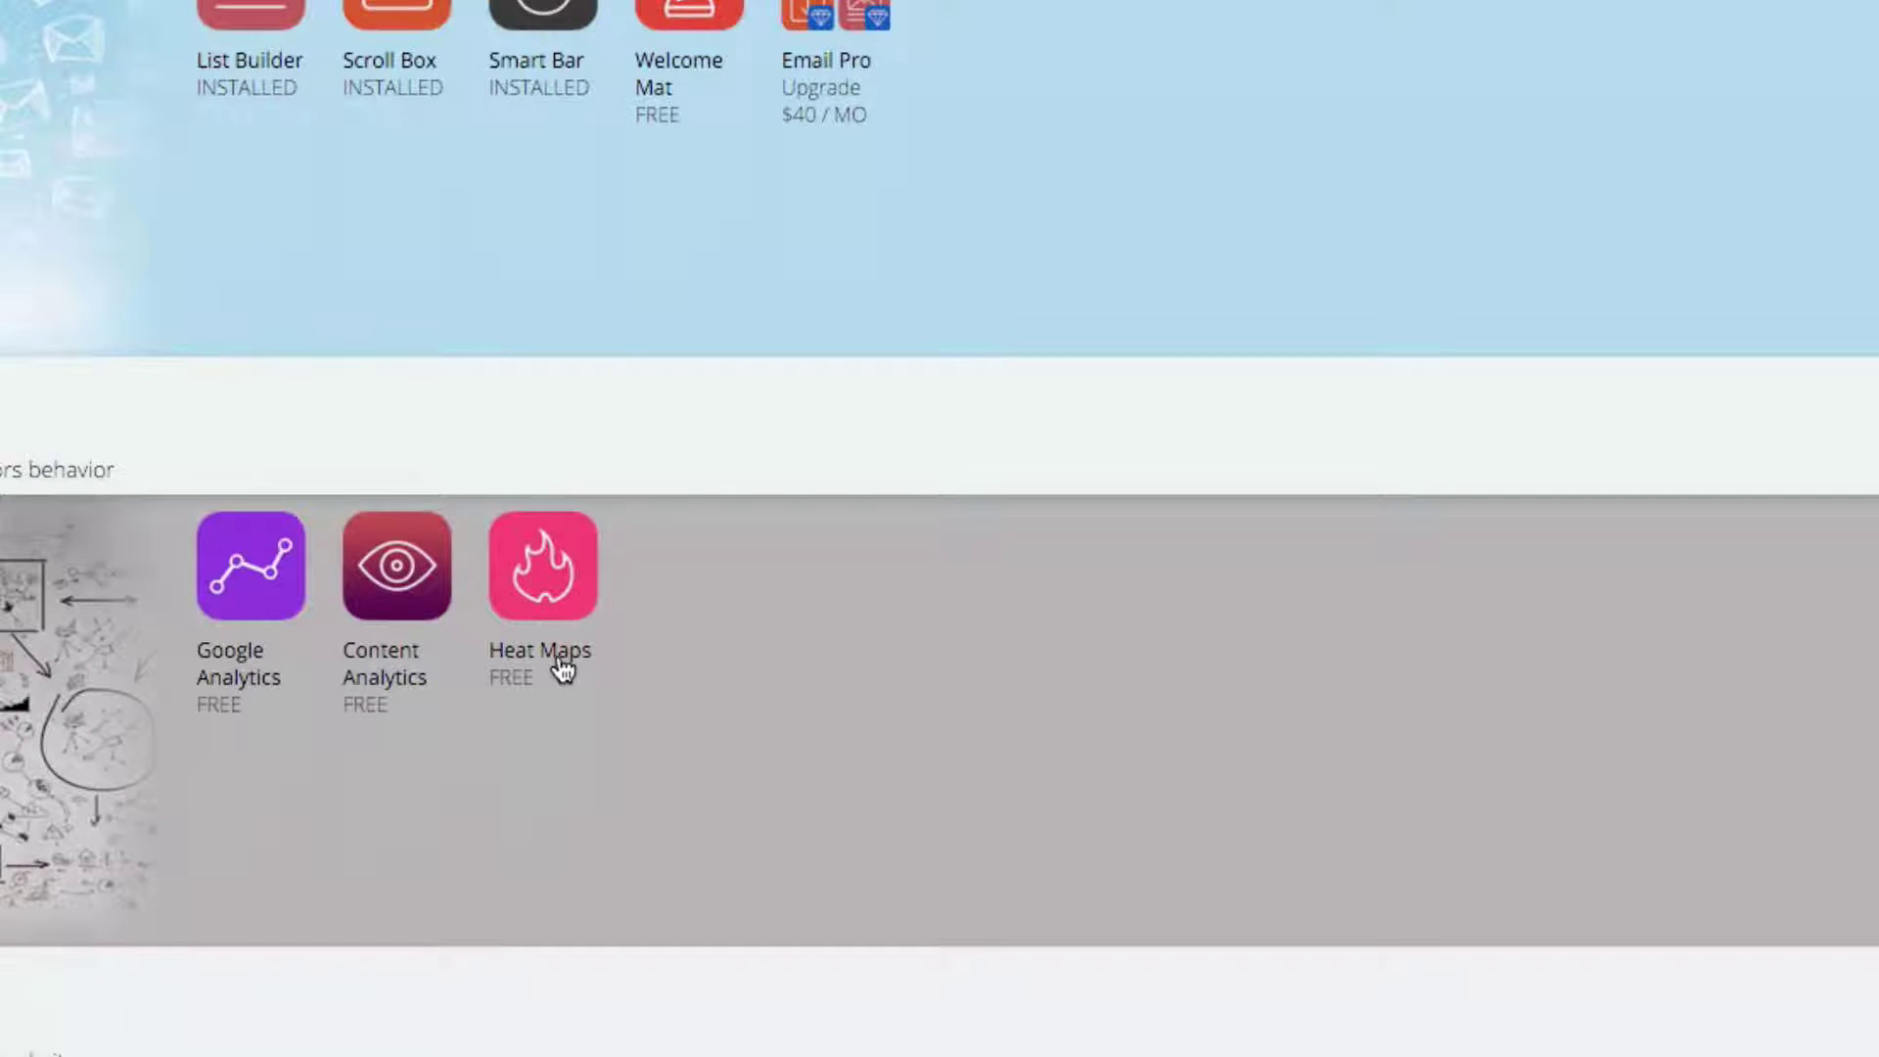
scroll(577, 654, down, 4)
scroll(587, 649, down, 3)
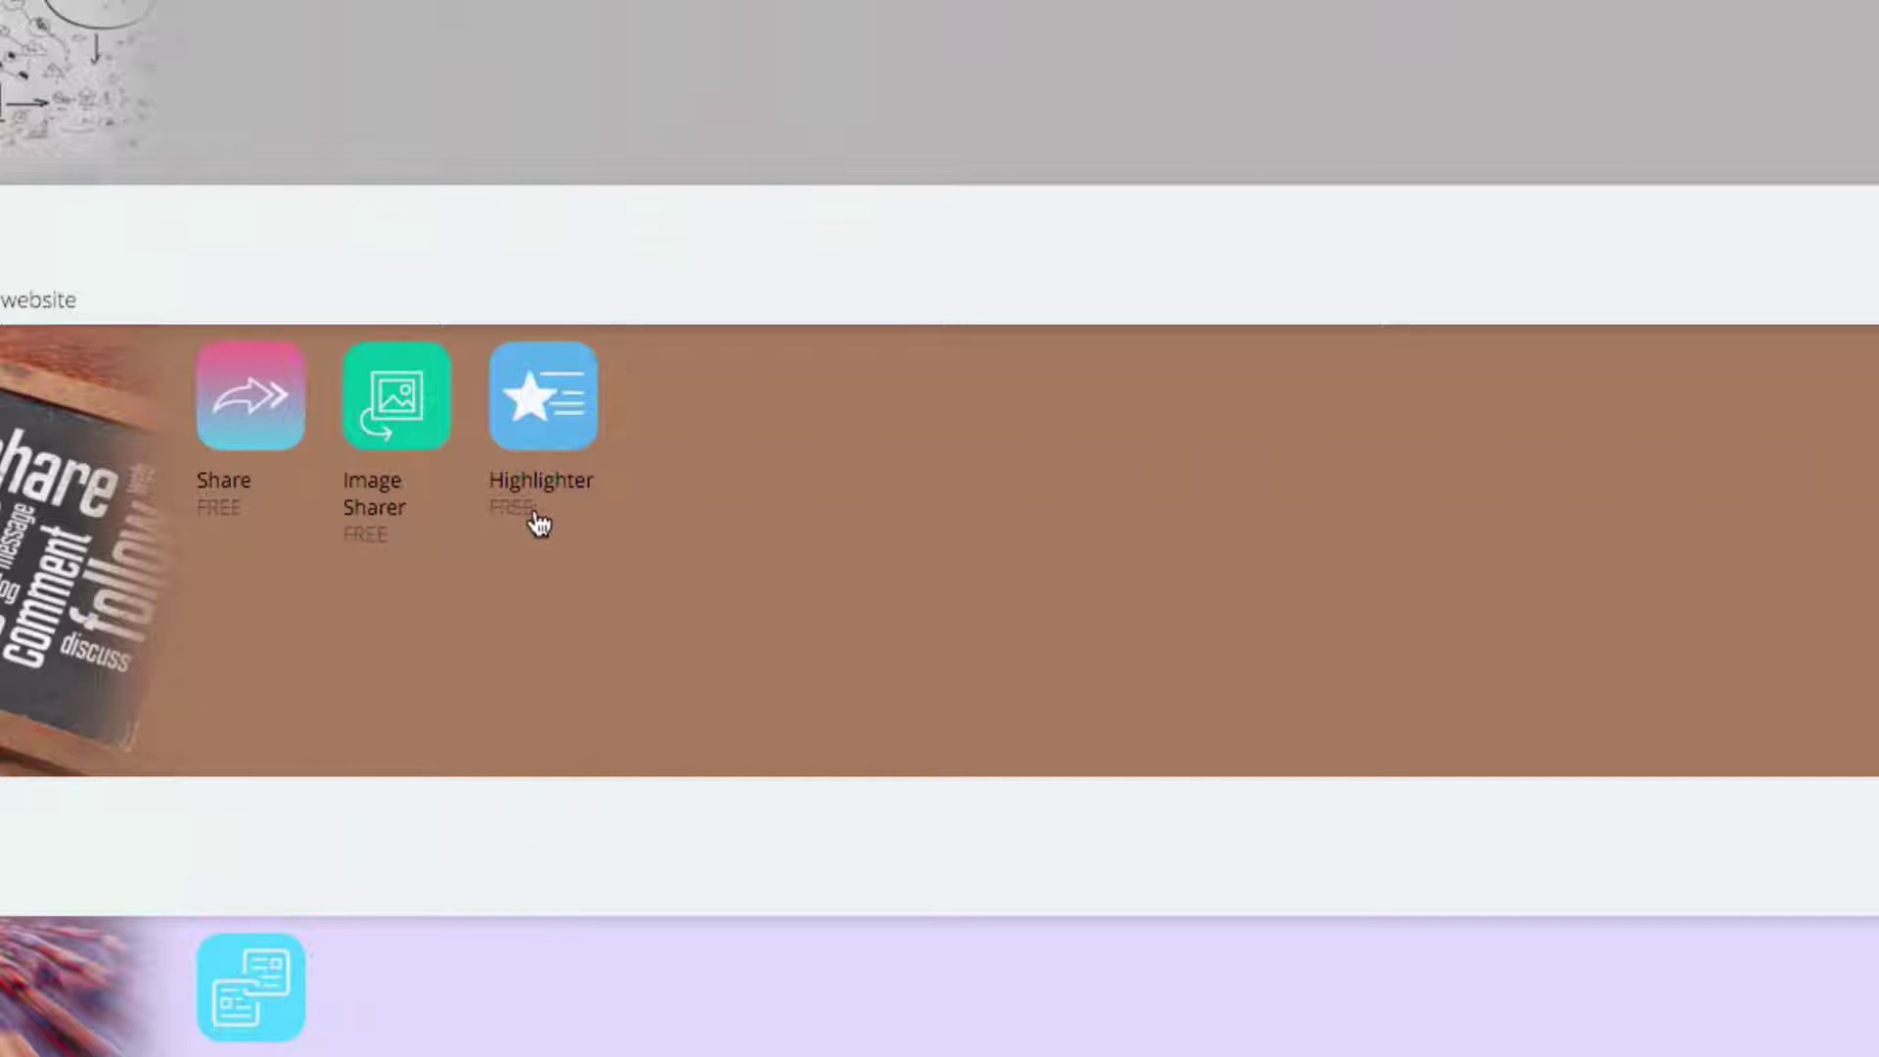
scroll(553, 504, down, 6)
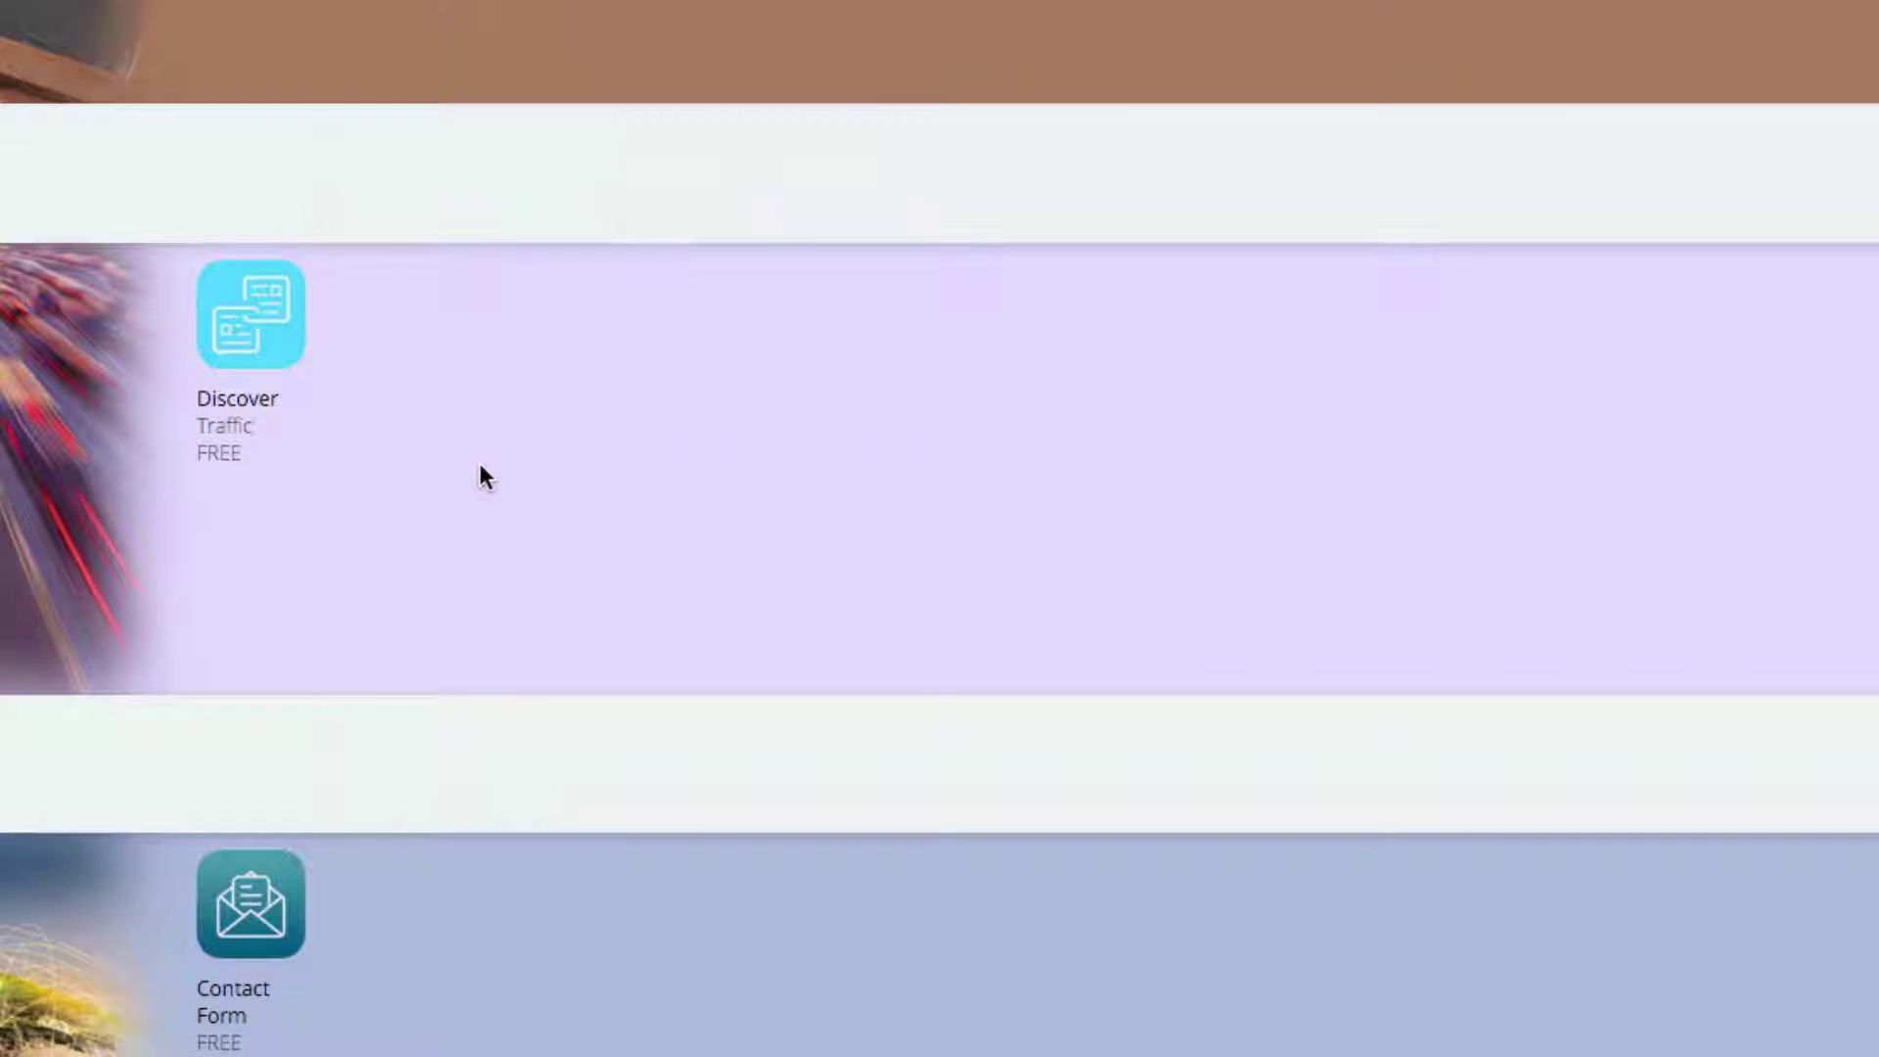
scroll(480, 470, down, 1)
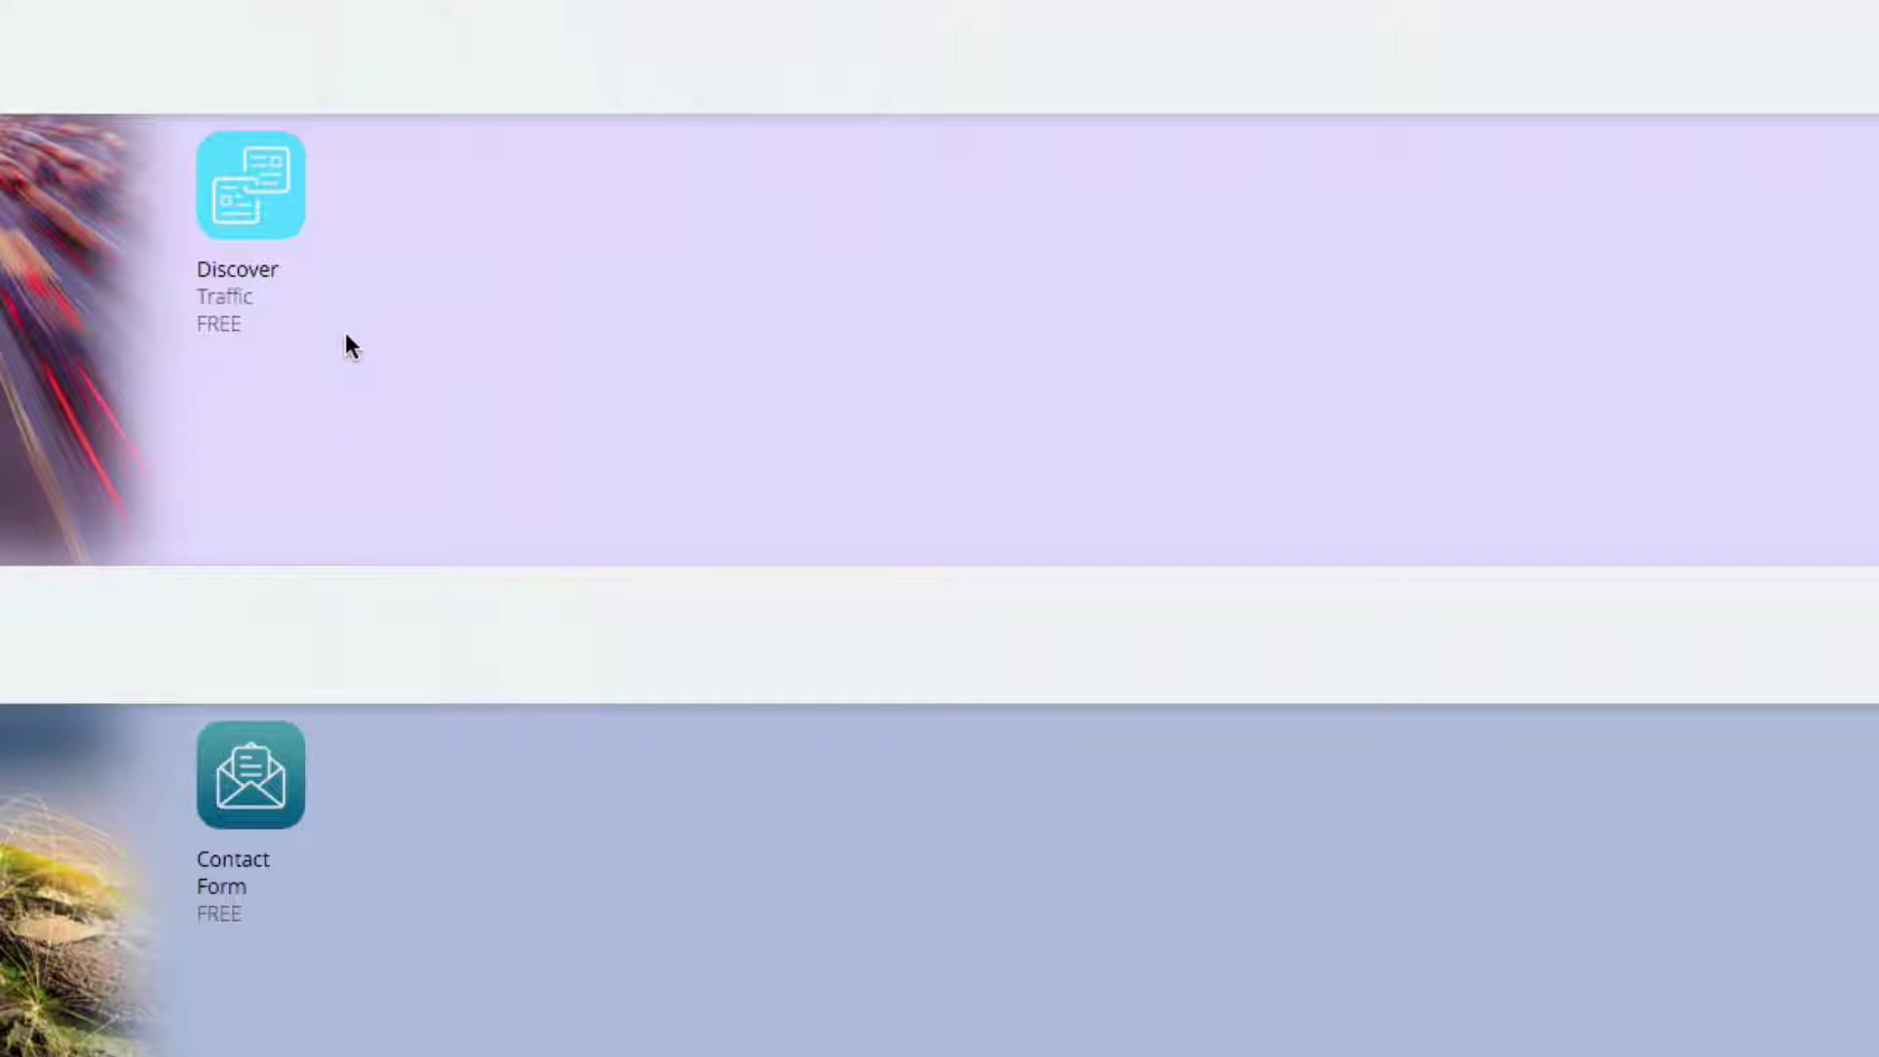
scroll(395, 474, down, 3)
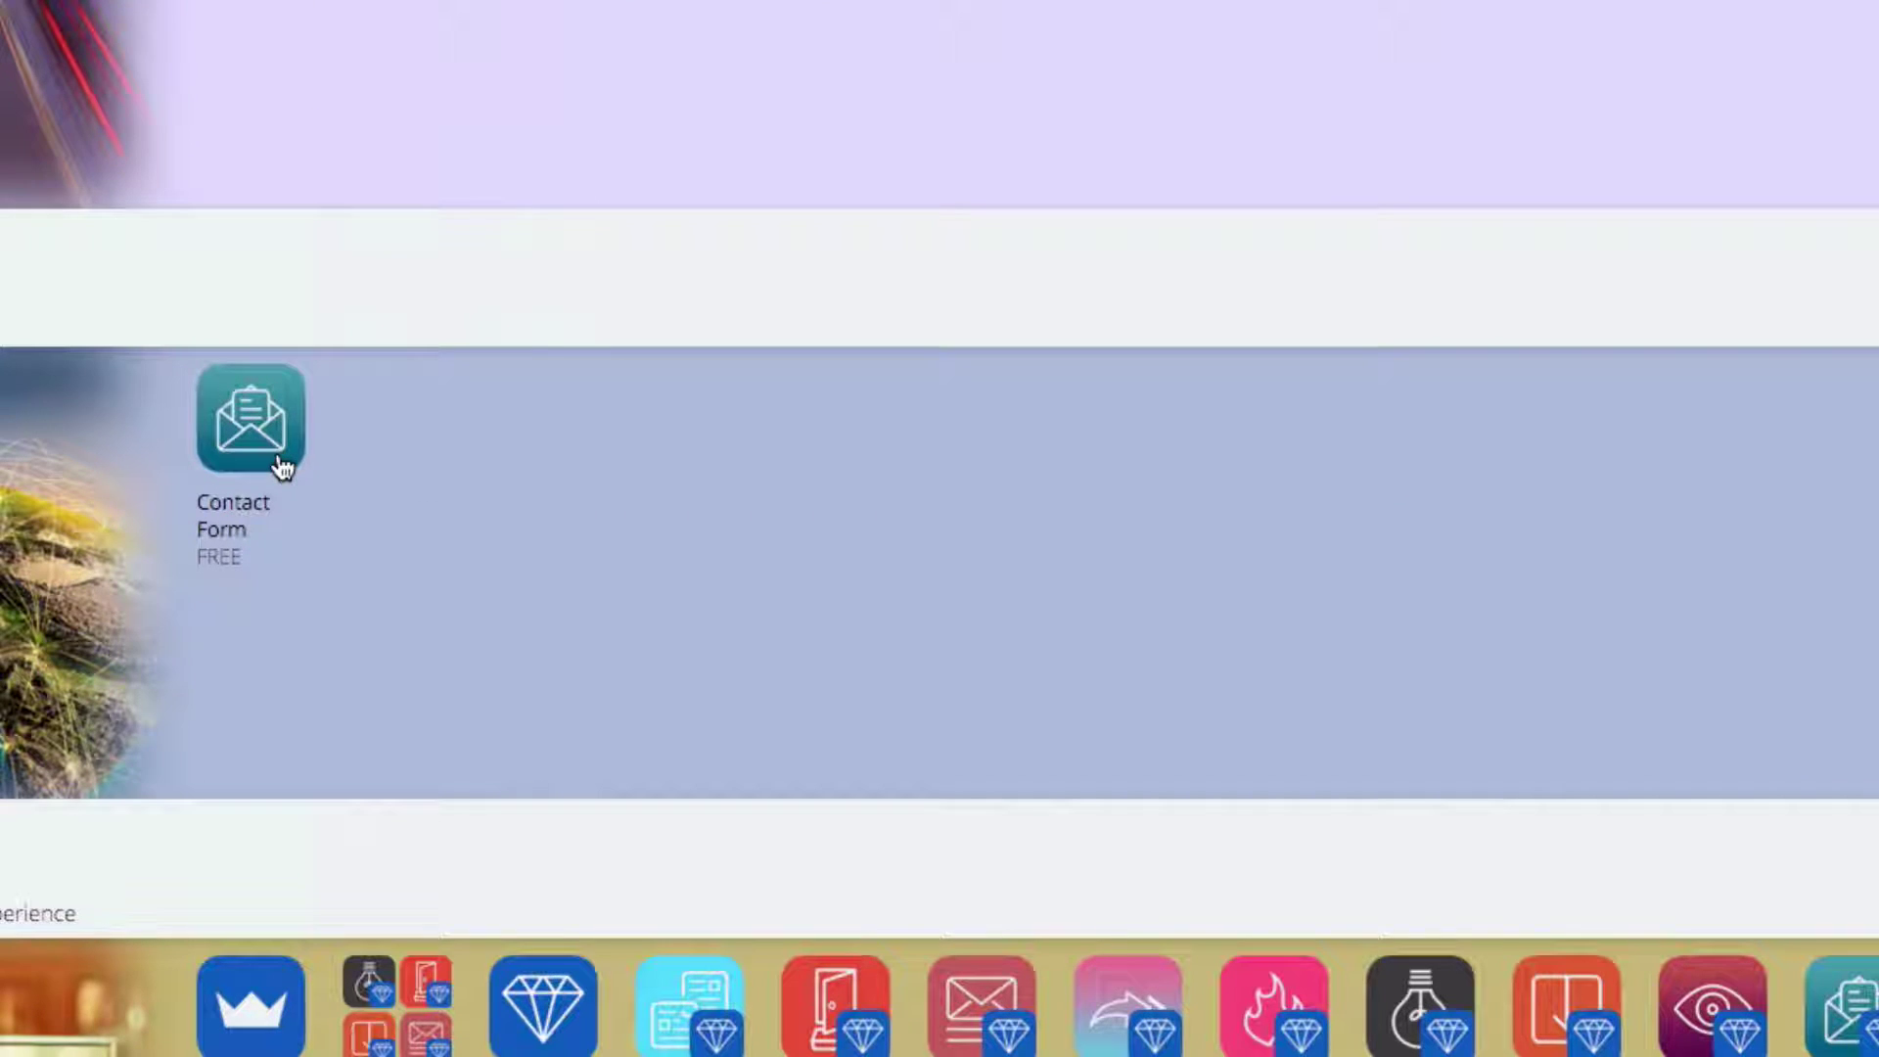
scroll(481, 518, up, 15)
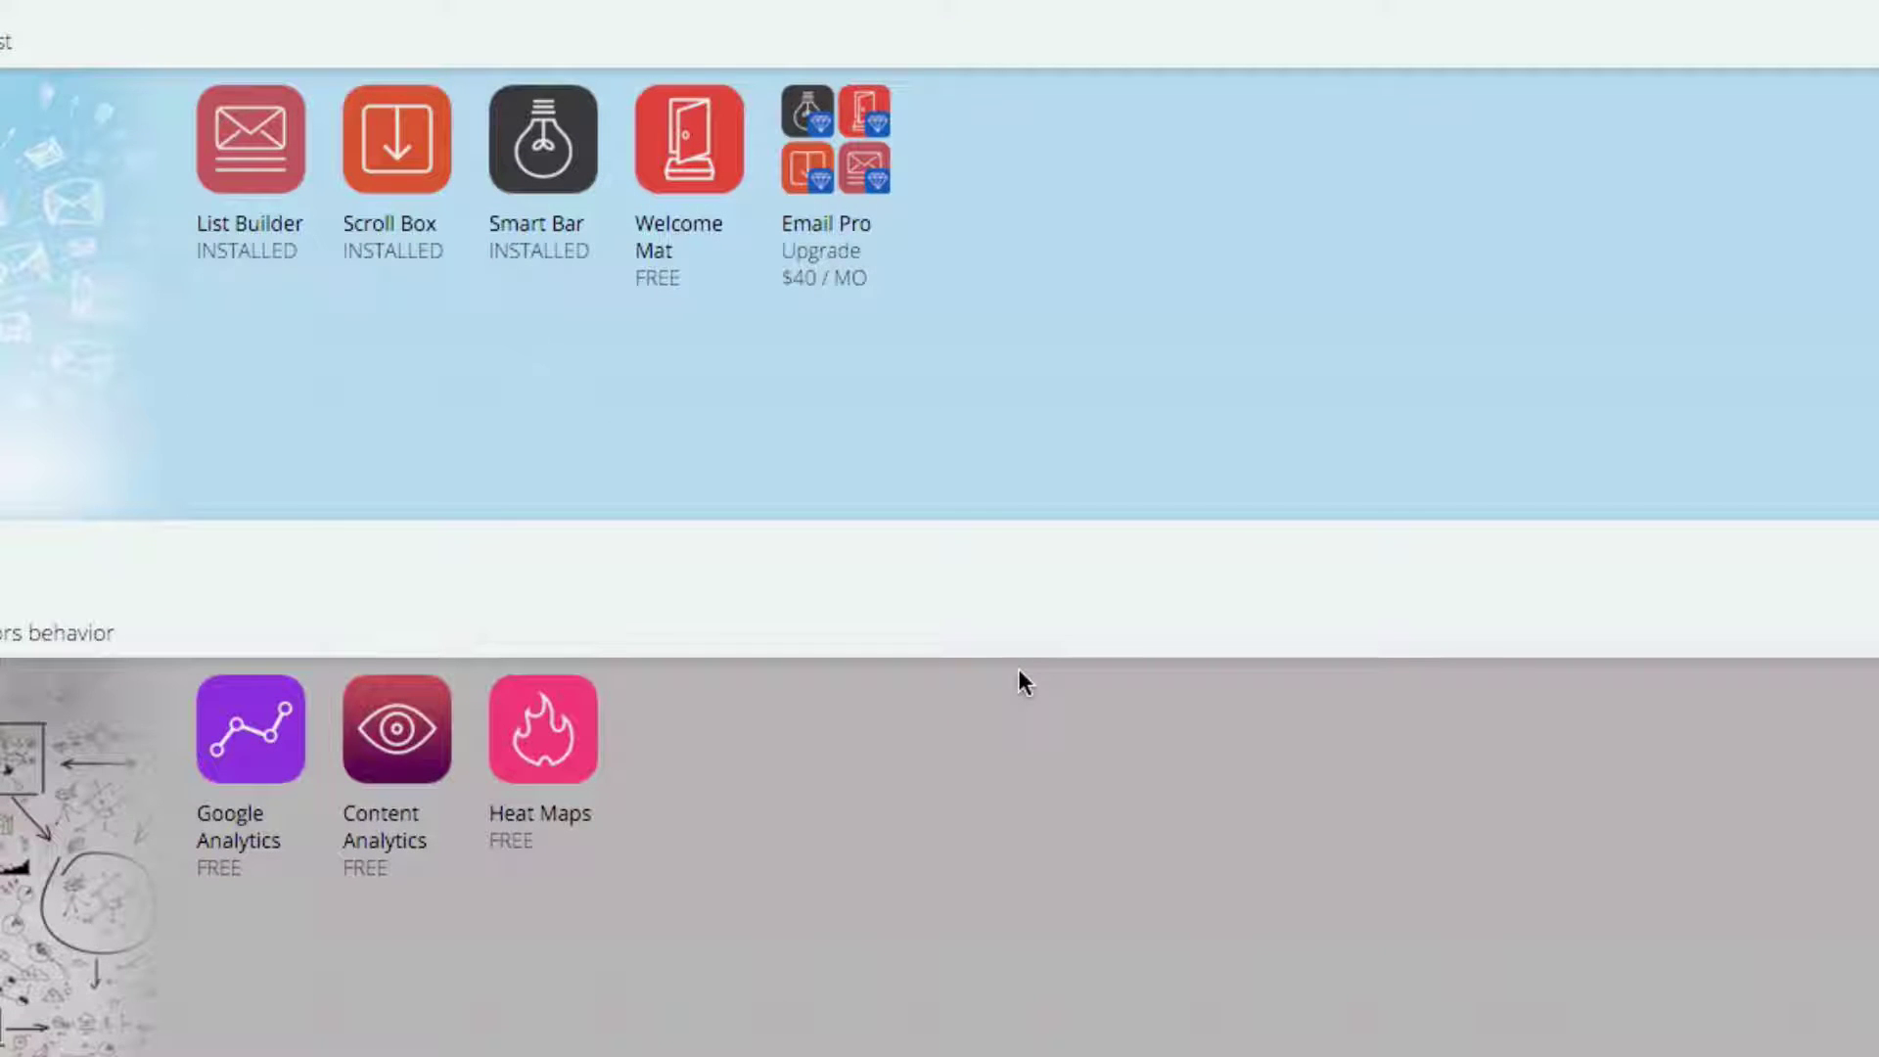
scroll(1019, 663, down, 5)
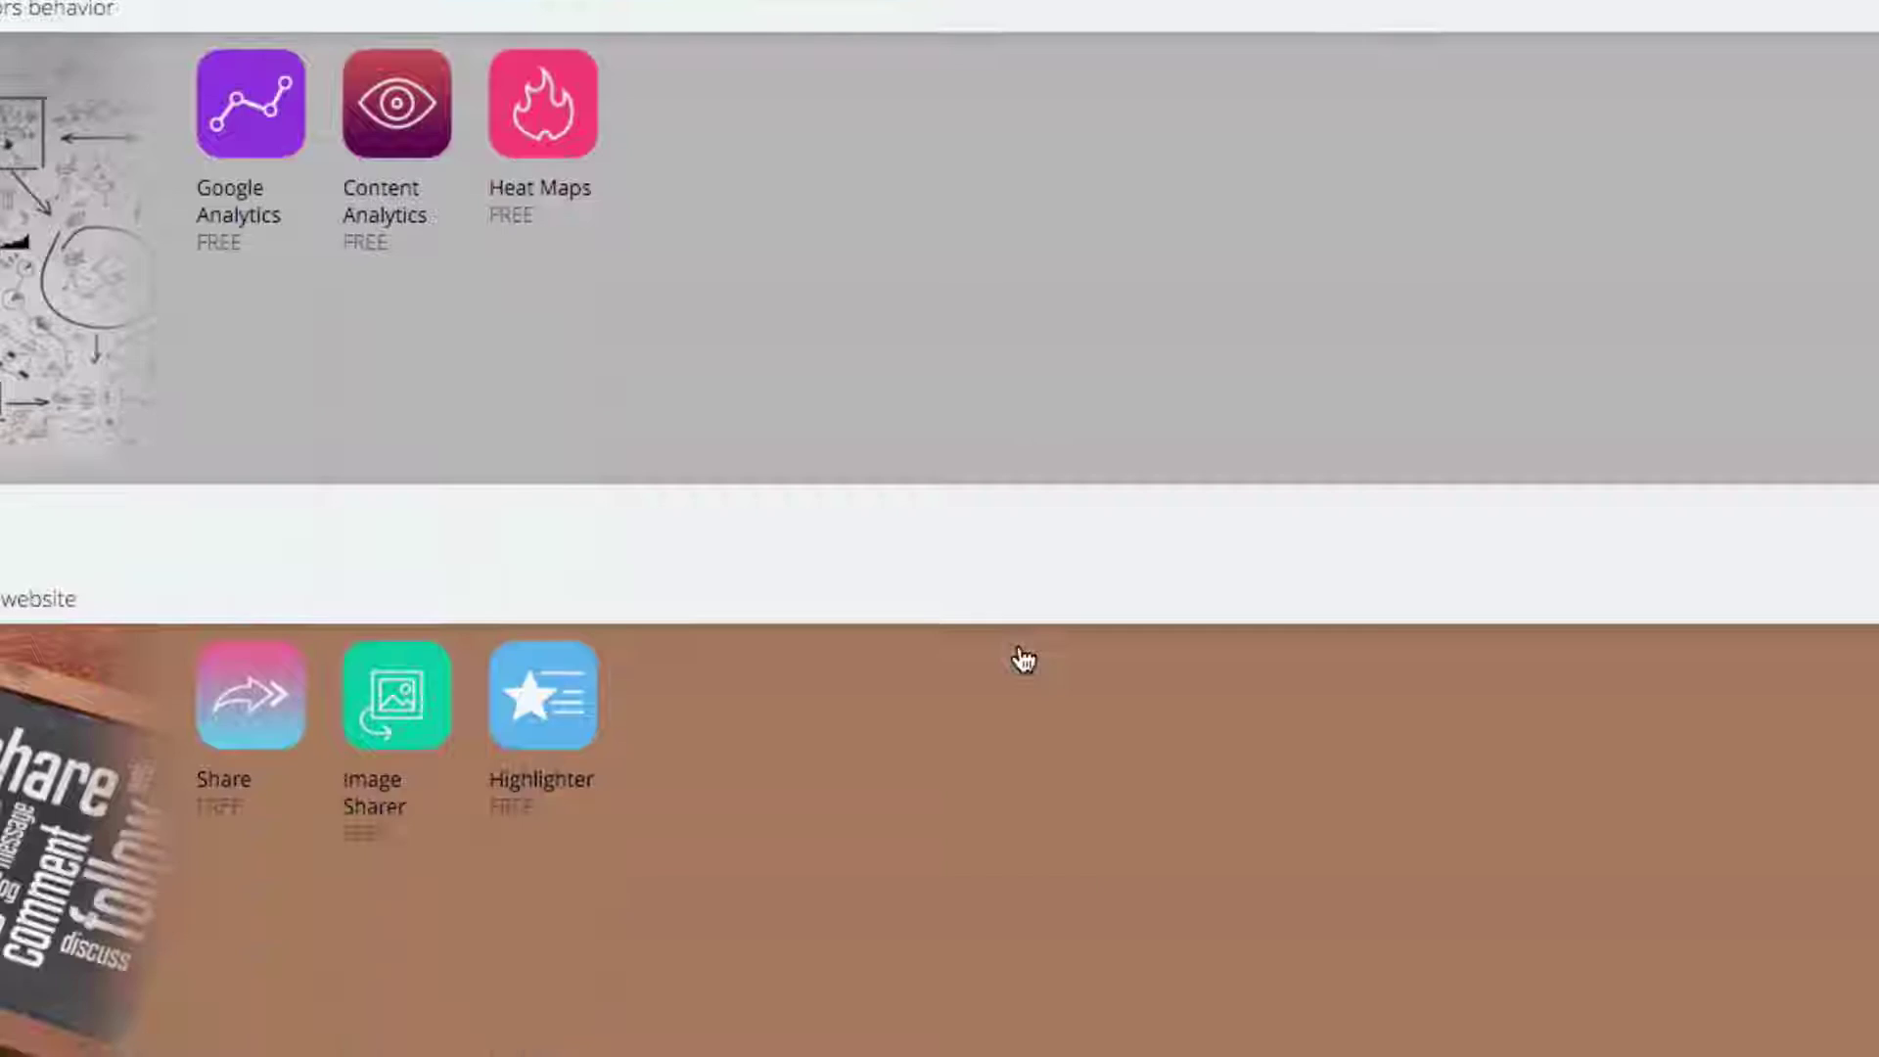
scroll(1022, 660, down, 5)
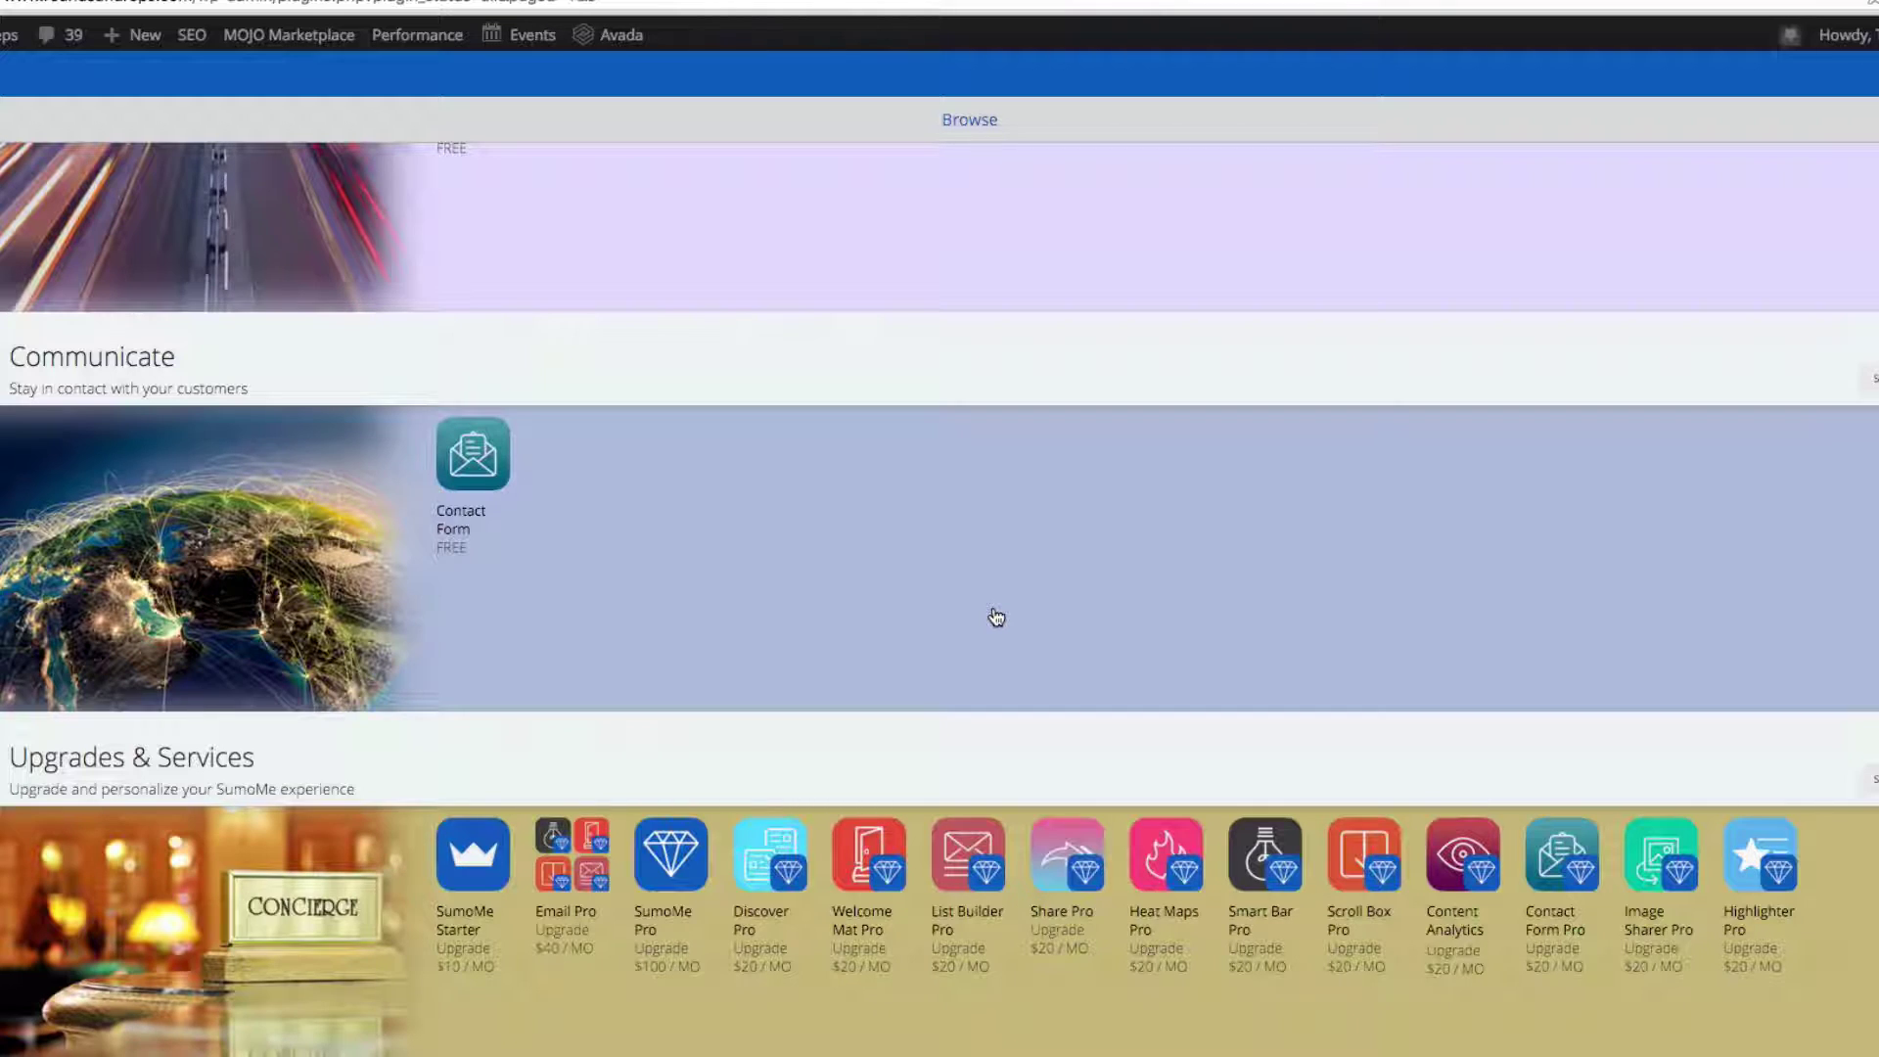
scroll(996, 617, up, 15)
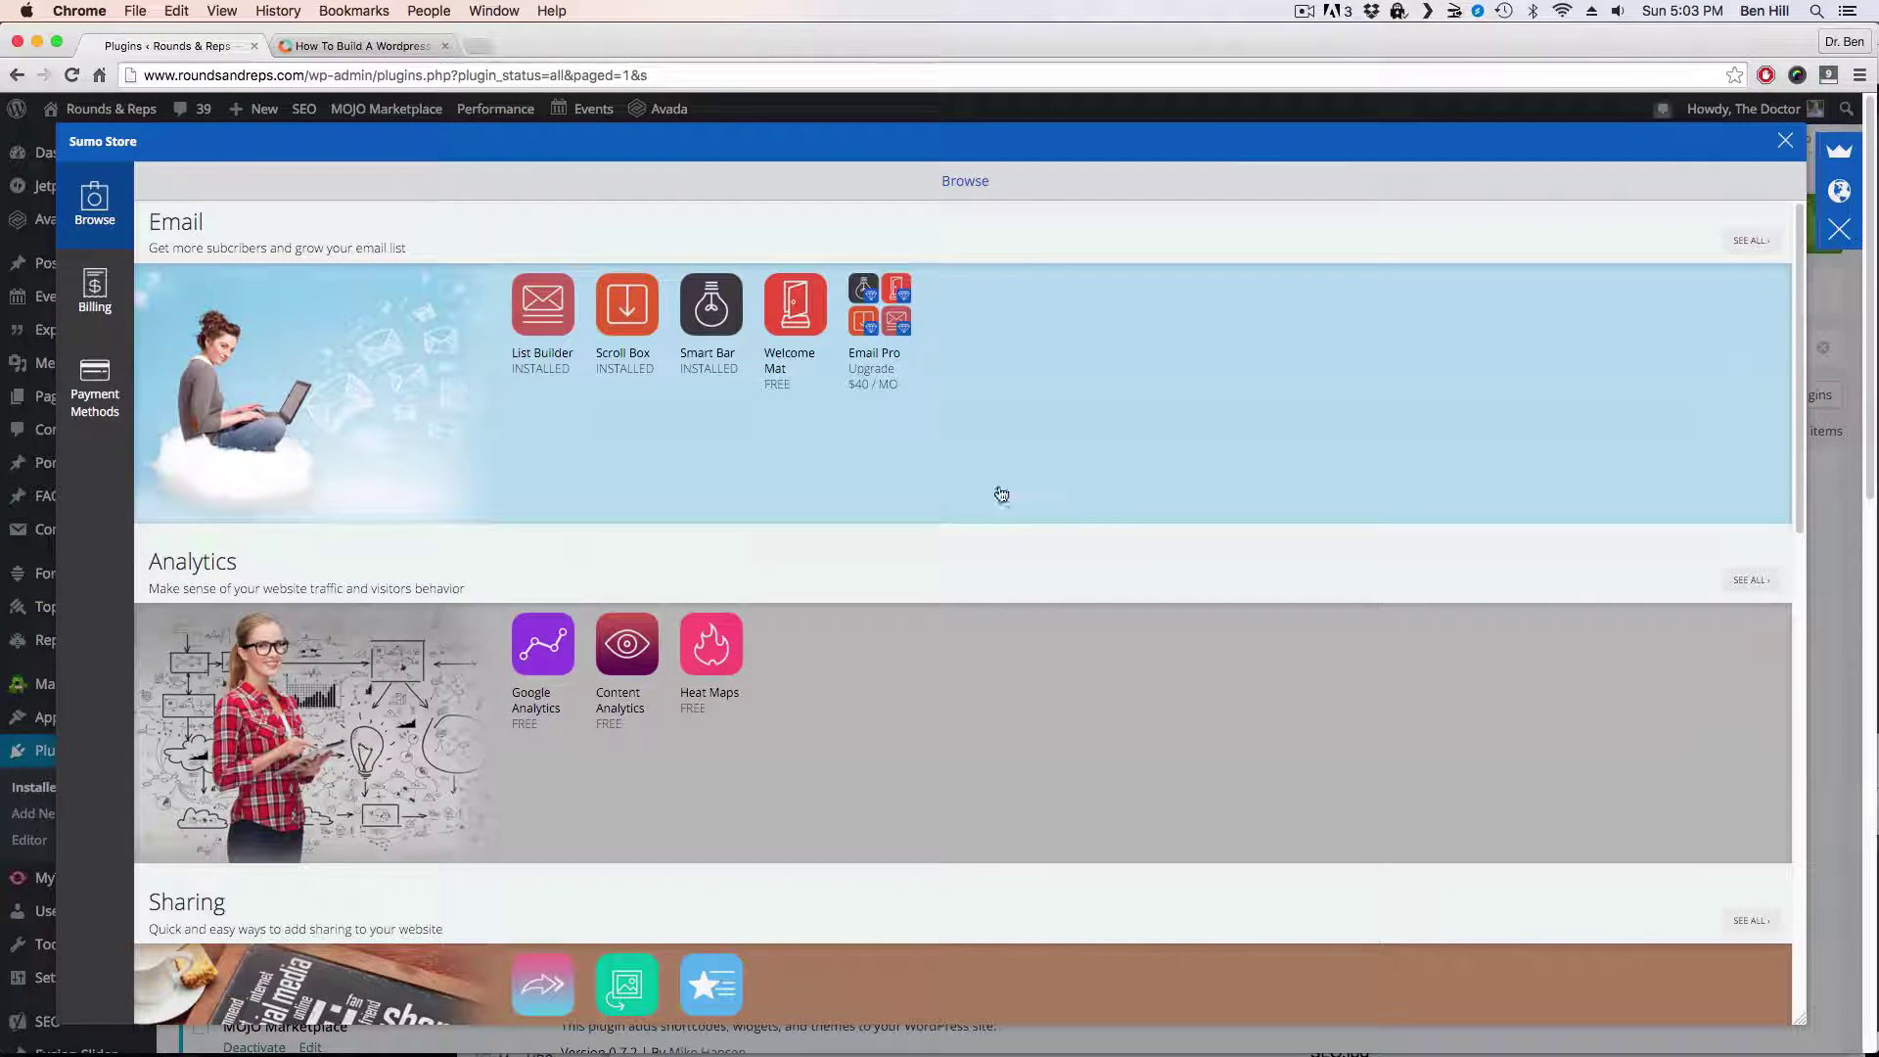
Step: Close the Sumo Store and the Home sidebar, then reopen Home with the crown icon
click(1786, 141)
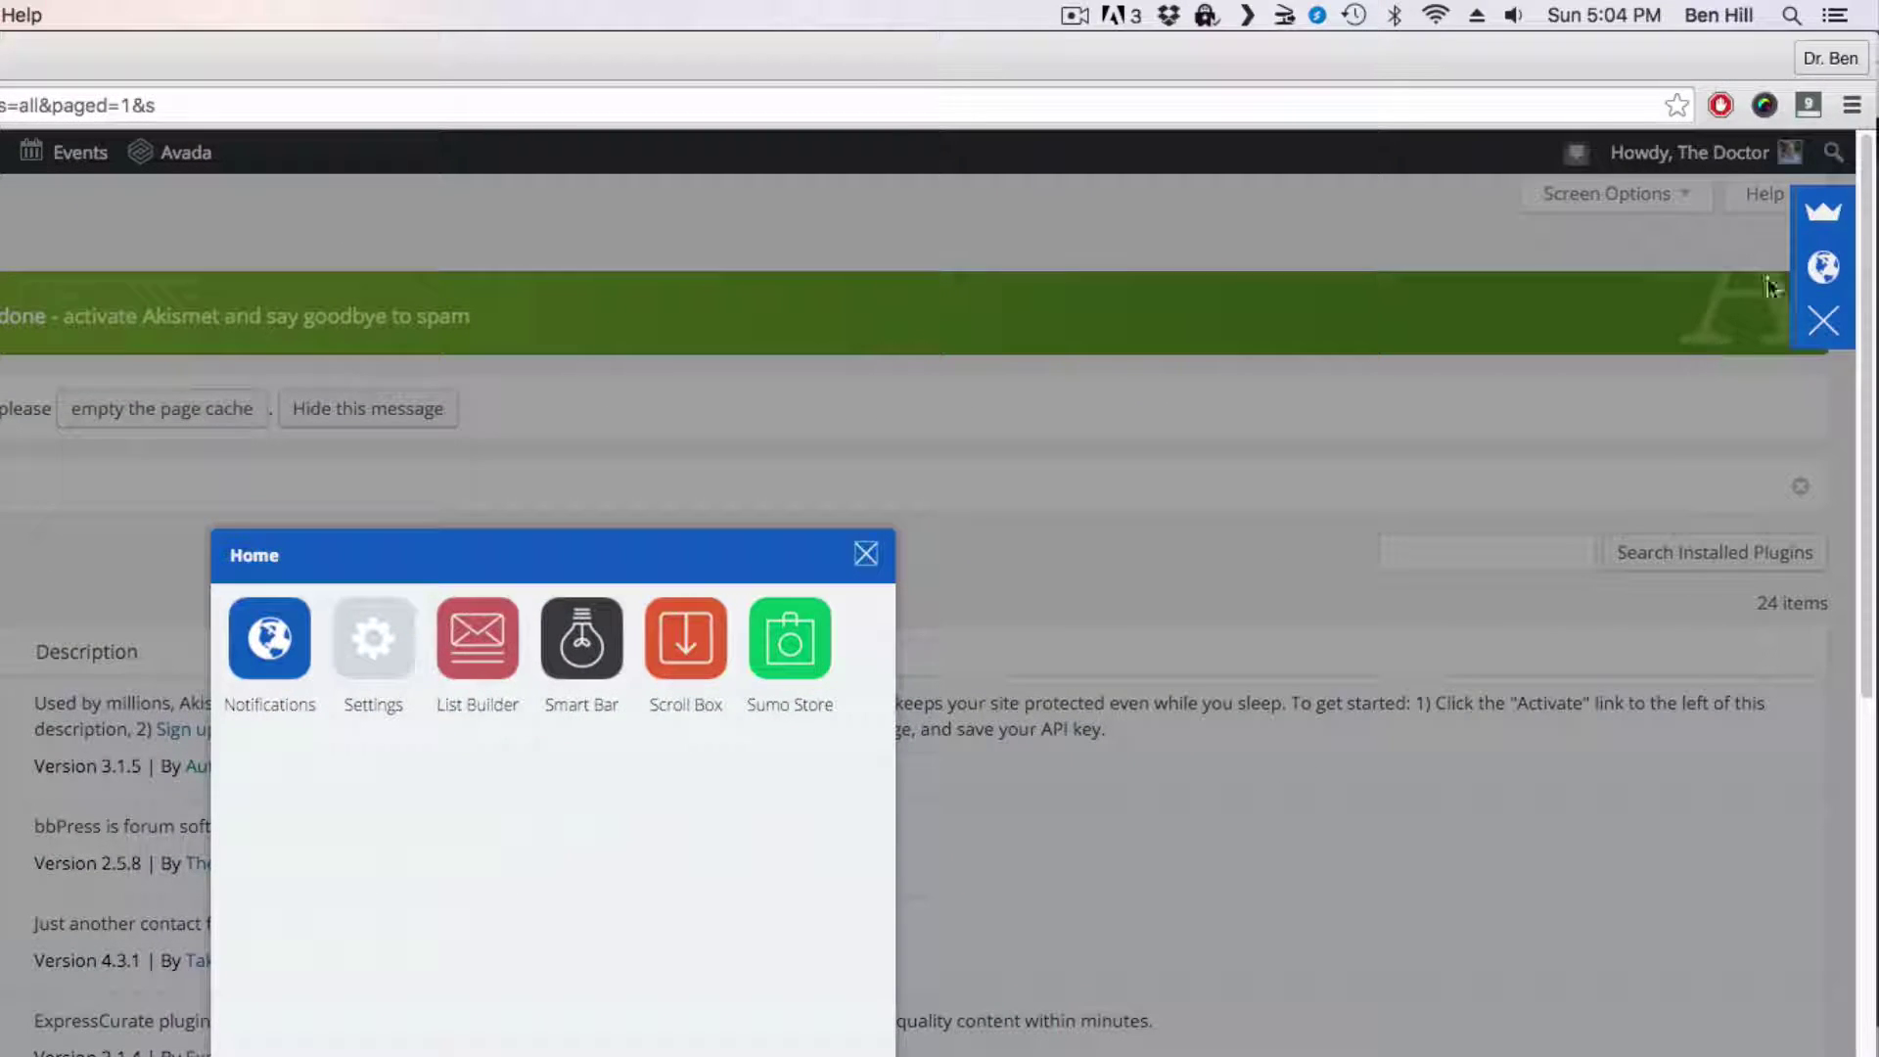
click(1823, 318)
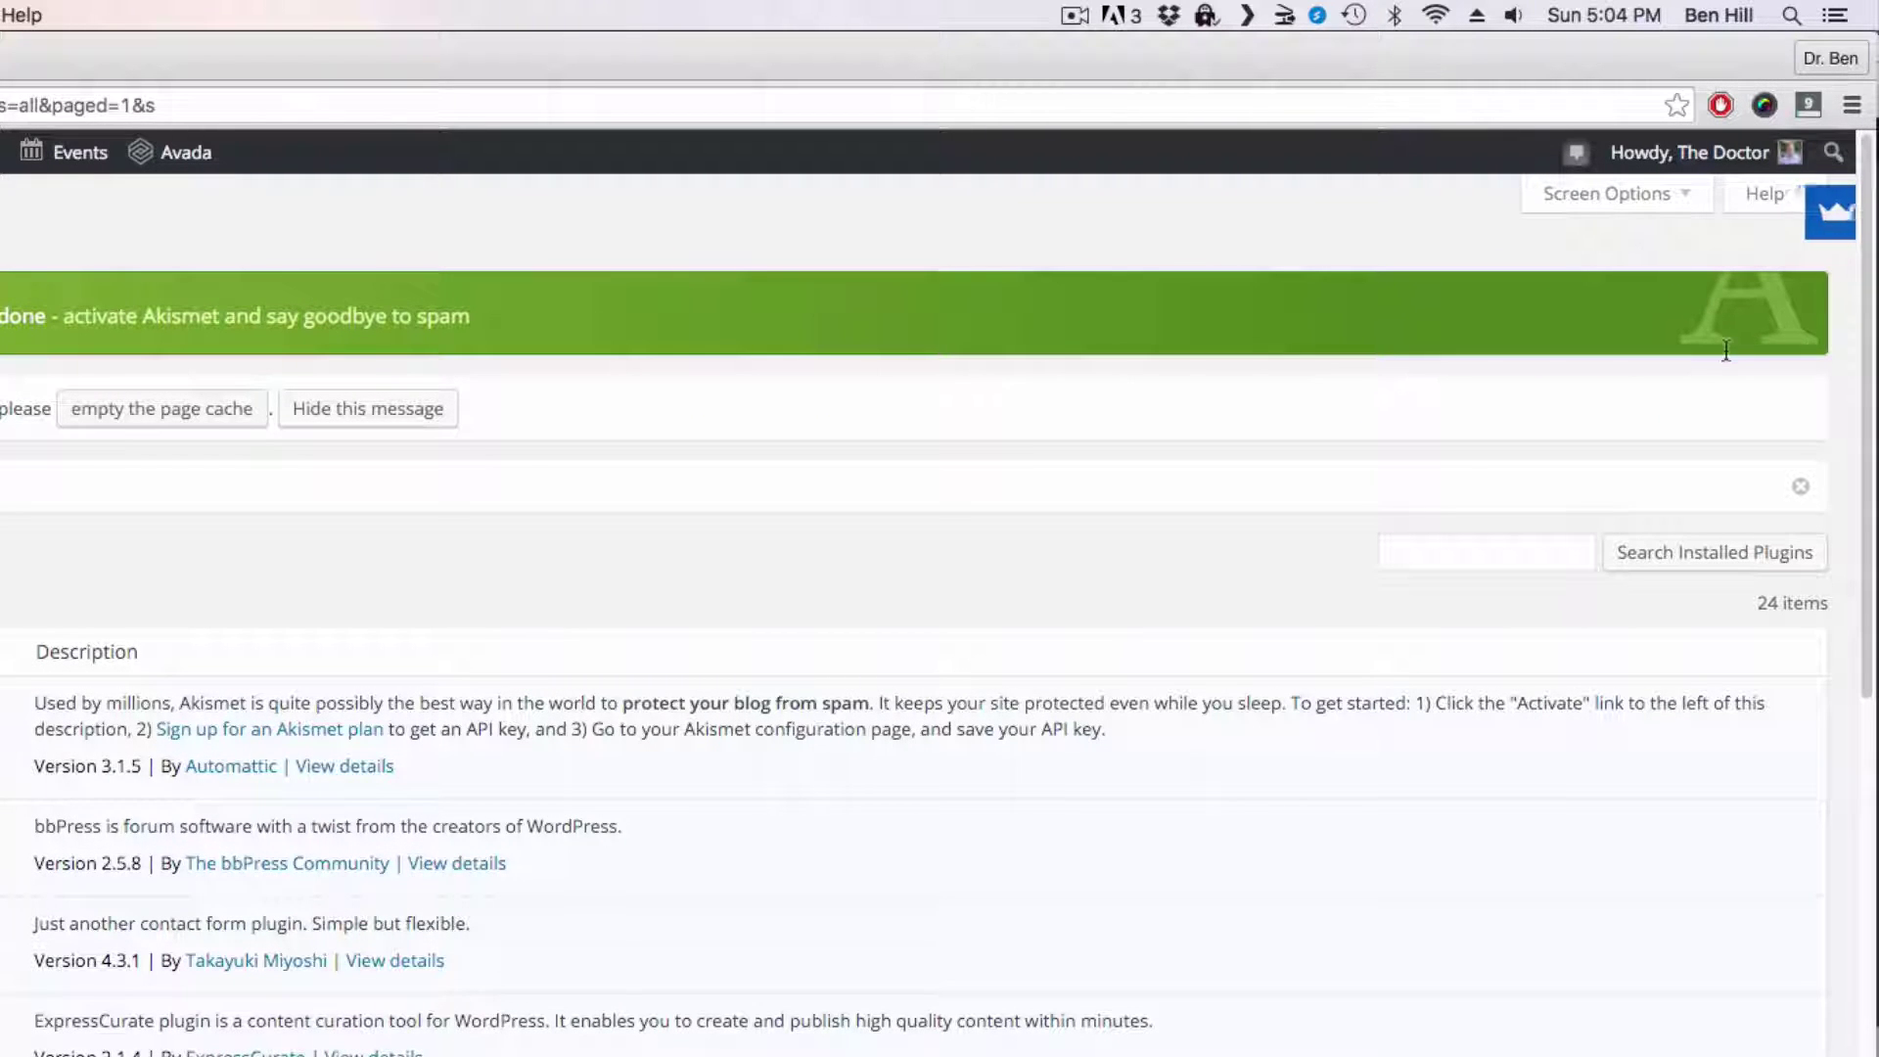
click(1847, 234)
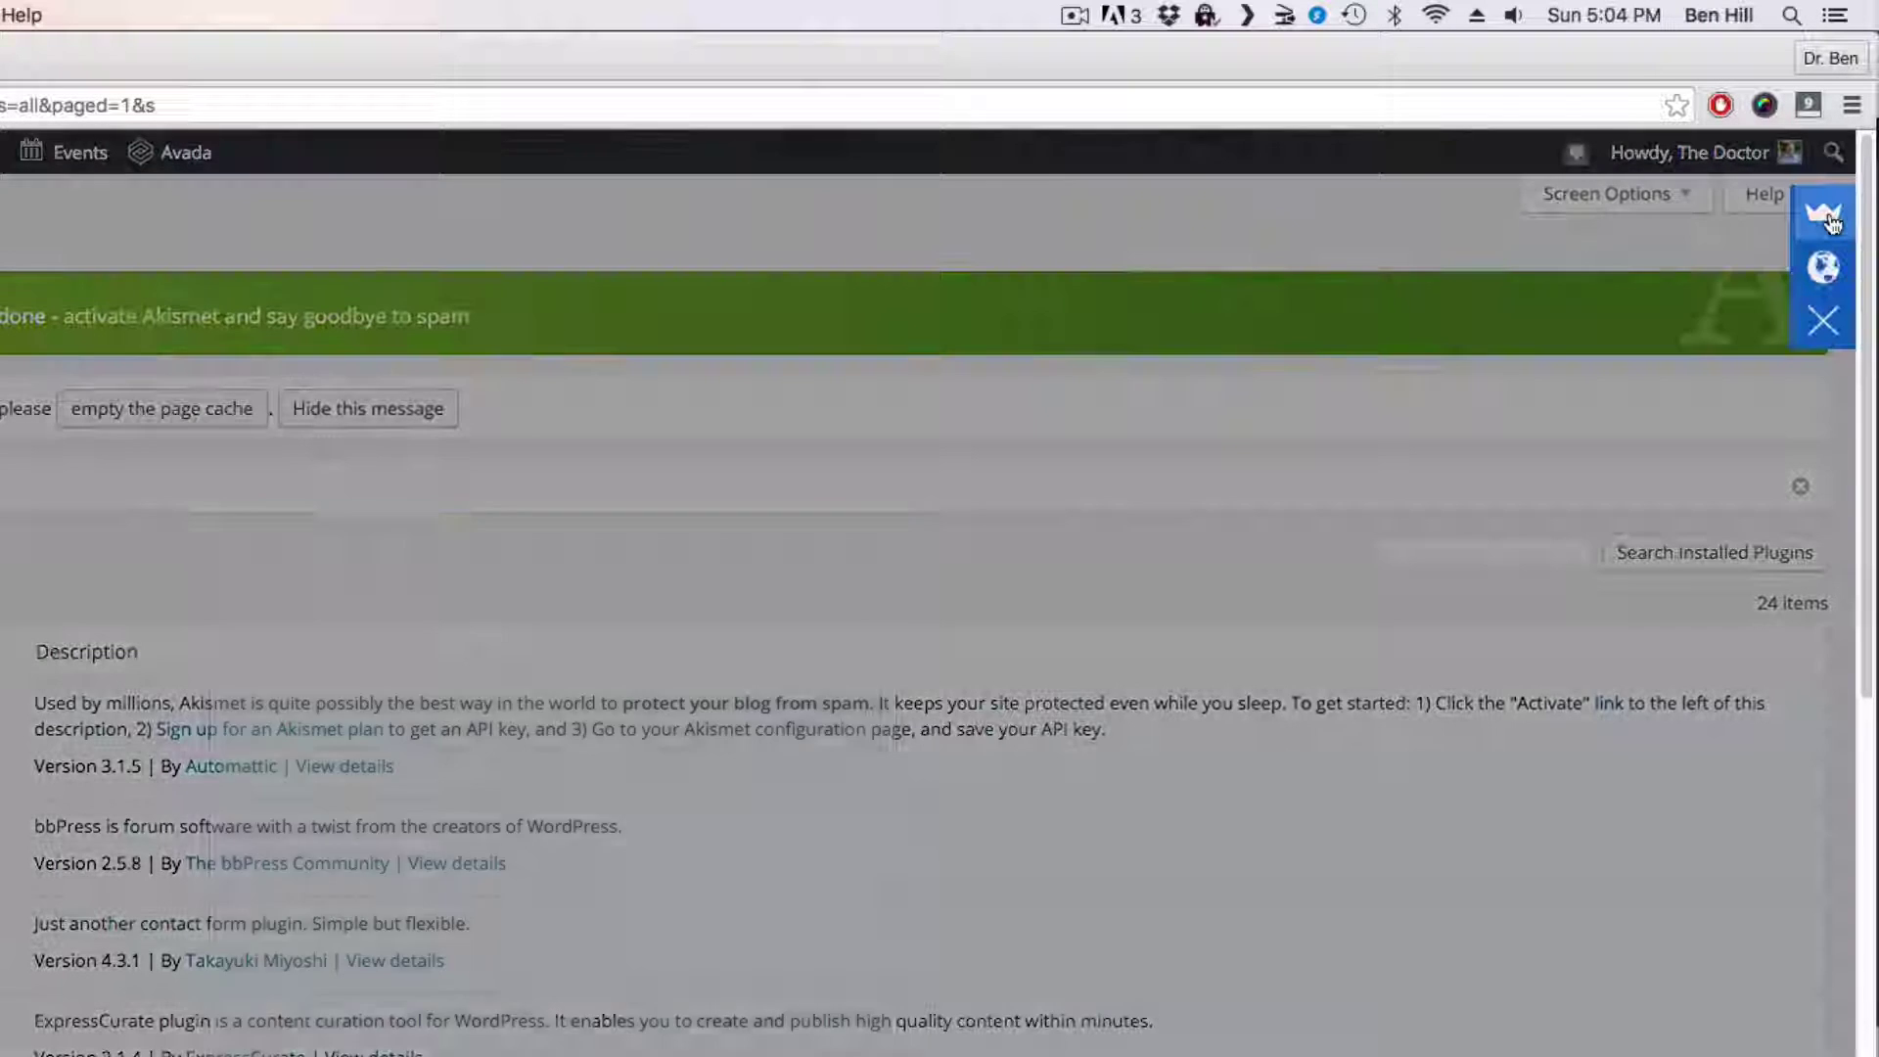